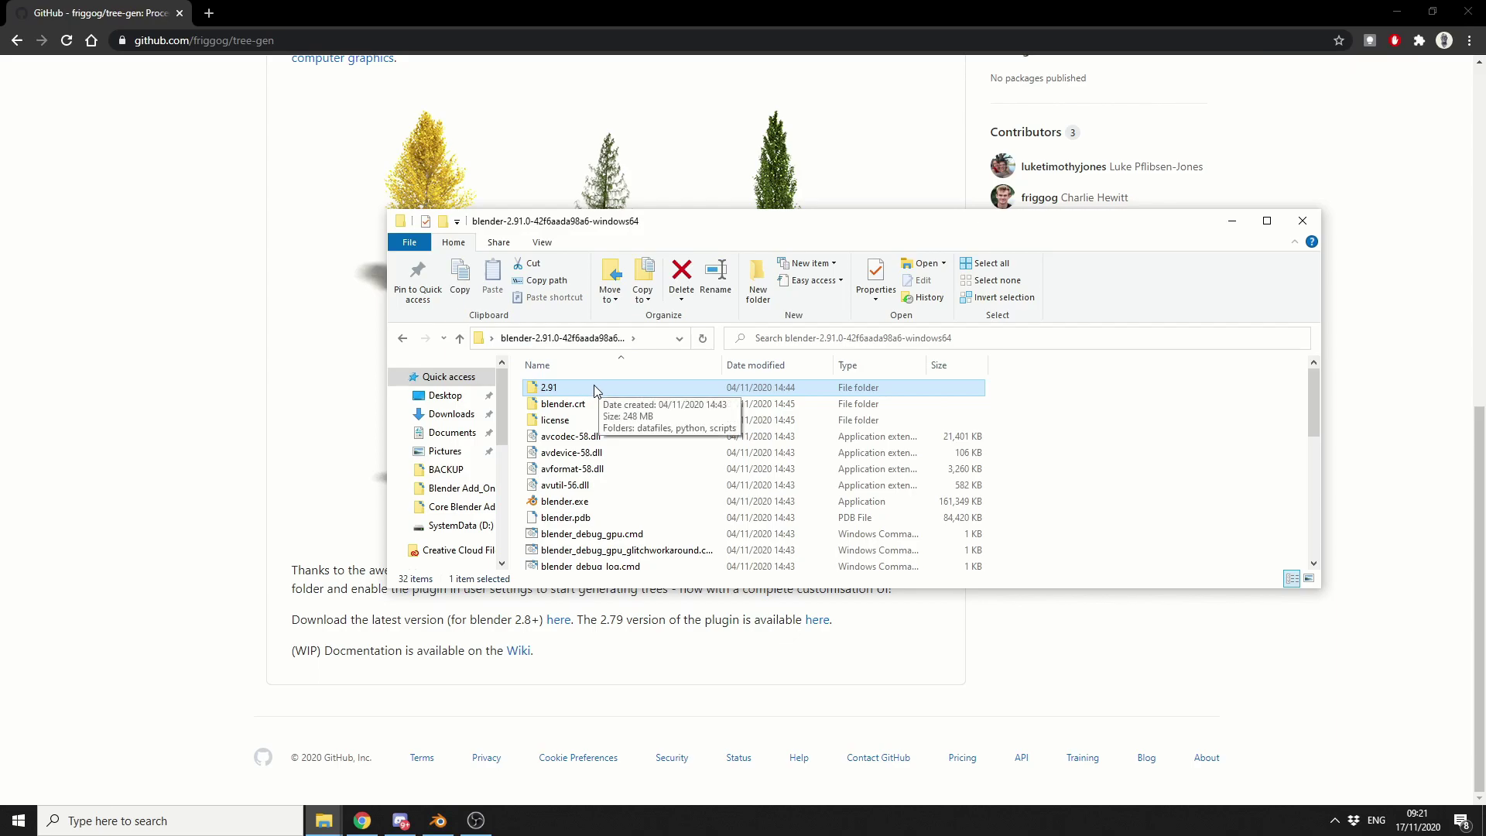
Navigate File Explorer into the Blender install's 2.91 > scripts > addons folder.
double_click(595, 389)
double_click(570, 420)
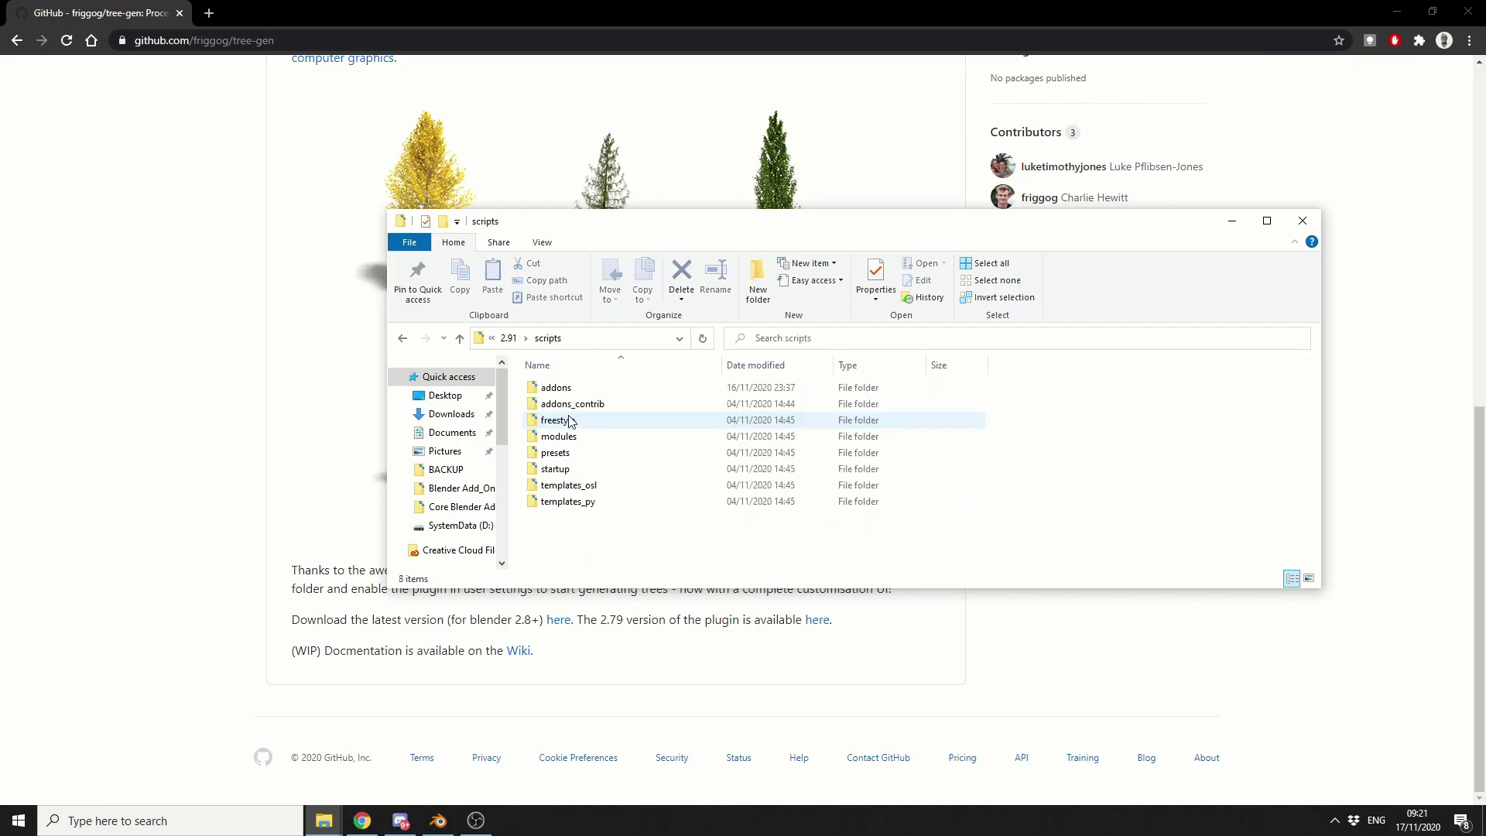
double_click(566, 388)
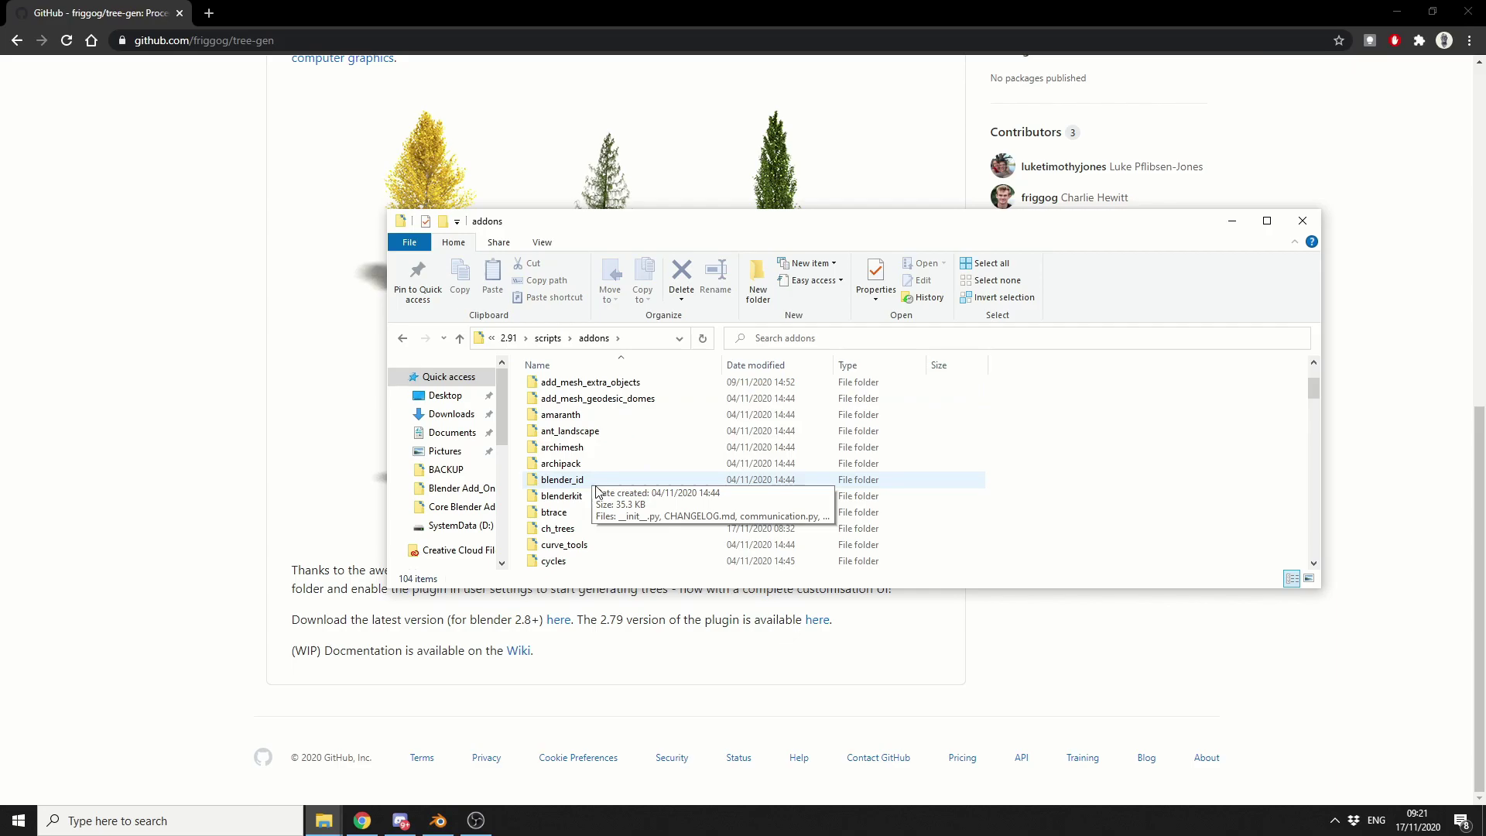
Close Explorer, then select Apple instead of Quaking Aspen in TreeGen and load its parameters.
left_click(1306, 221)
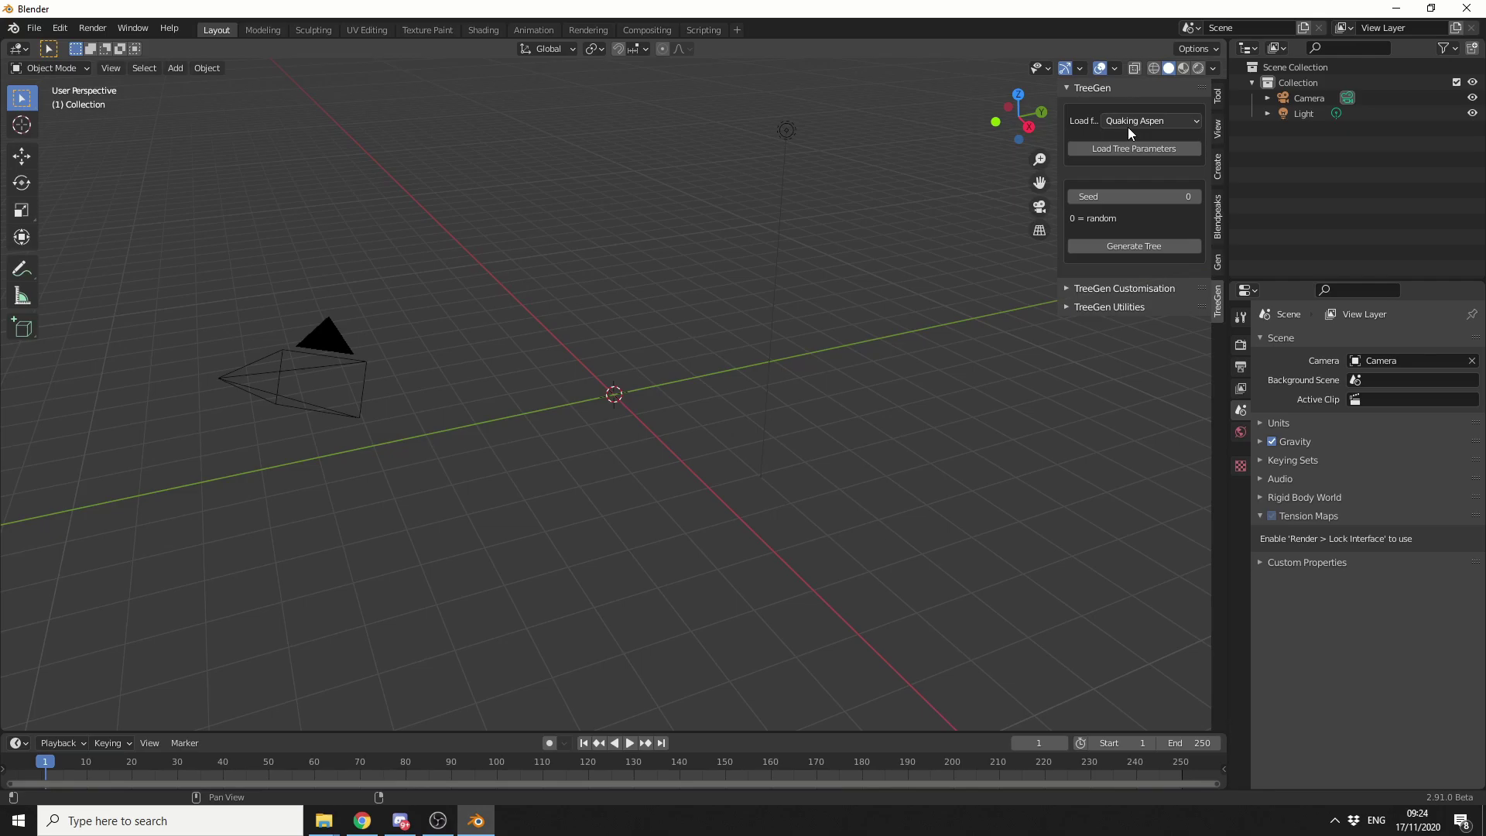
left_click(1130, 127)
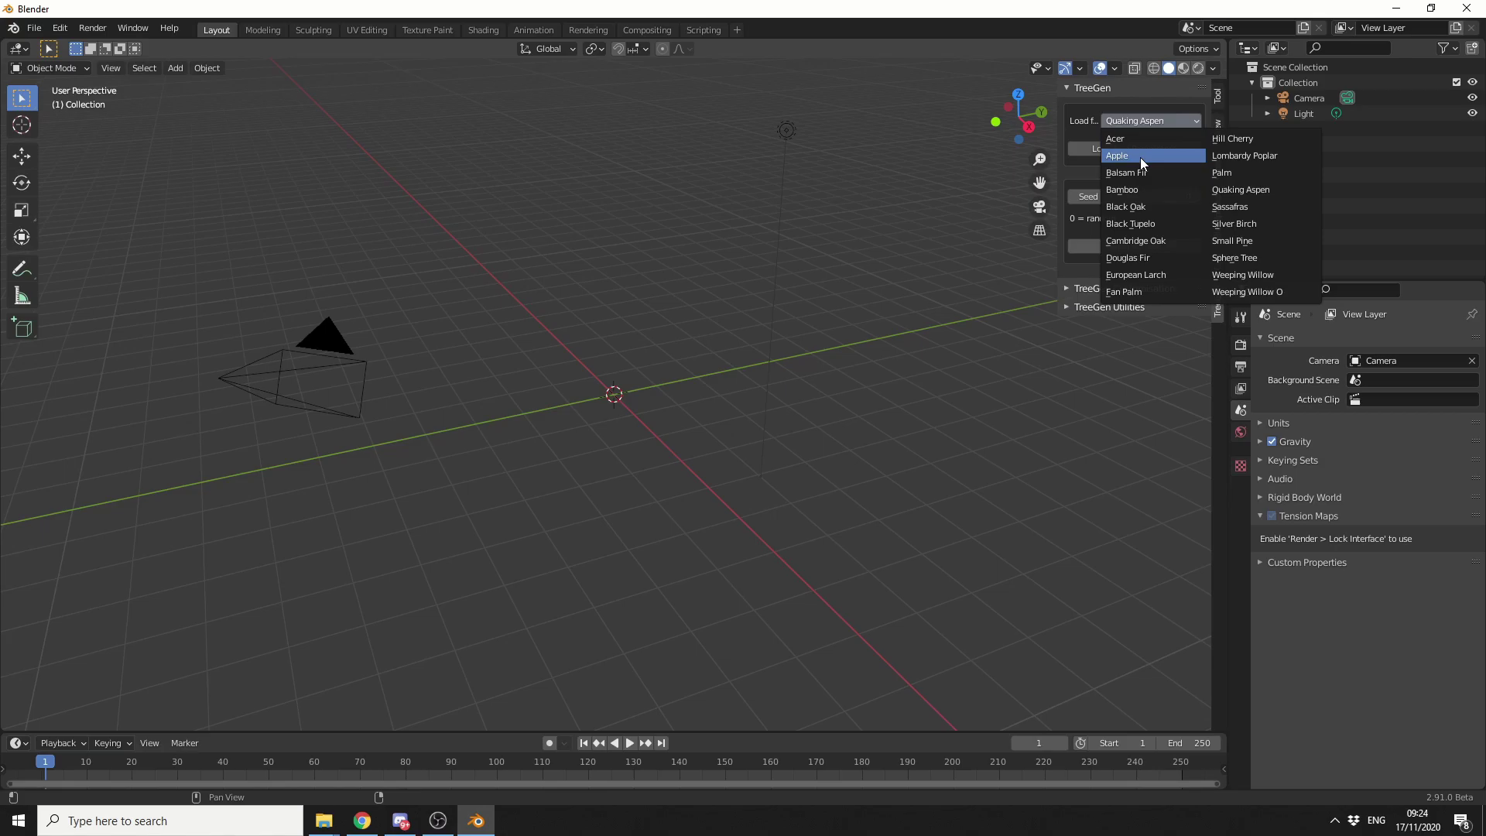
left_click(1141, 157)
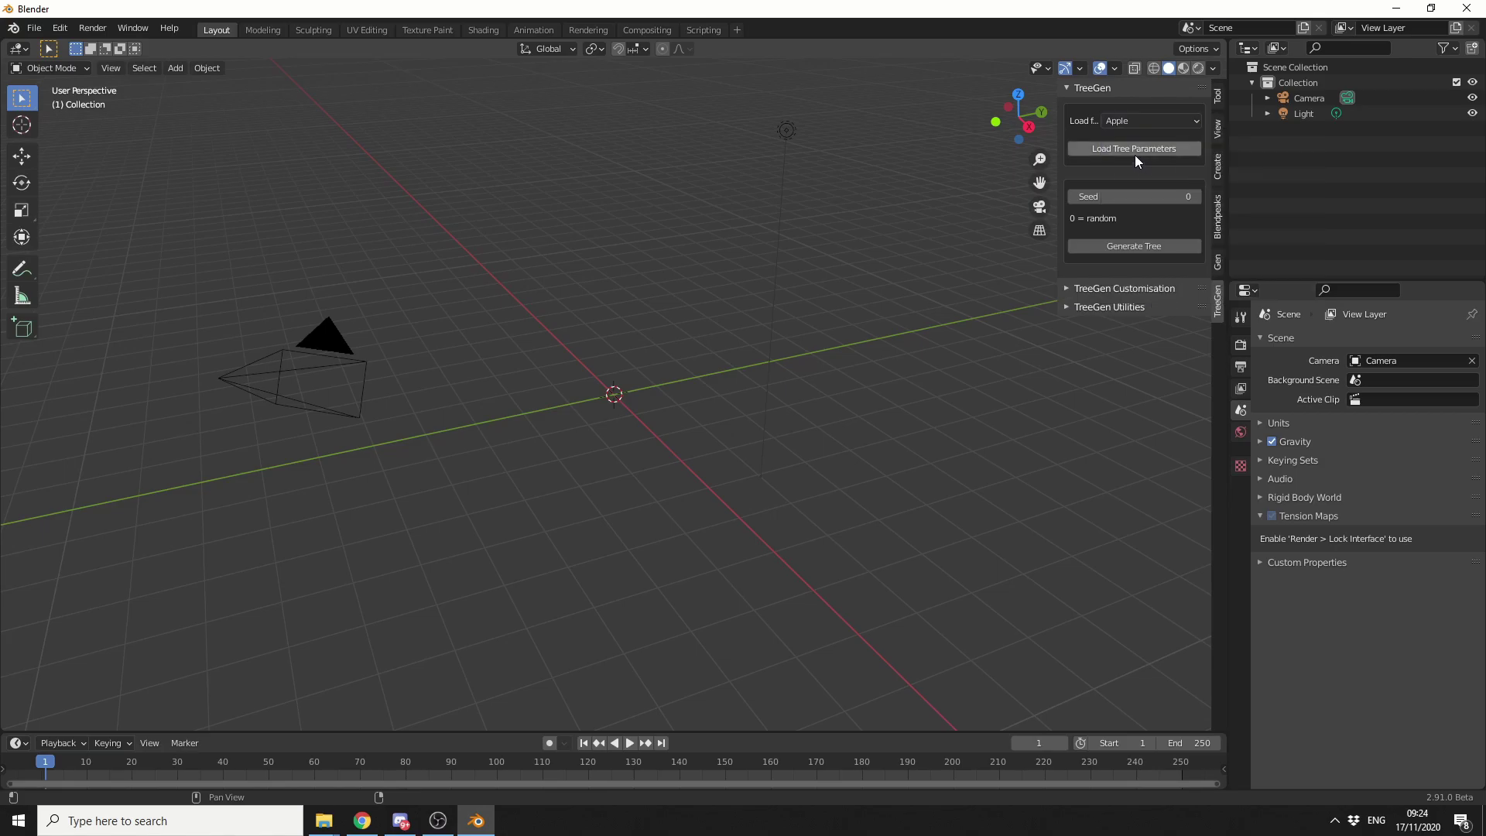
left_click(1131, 151)
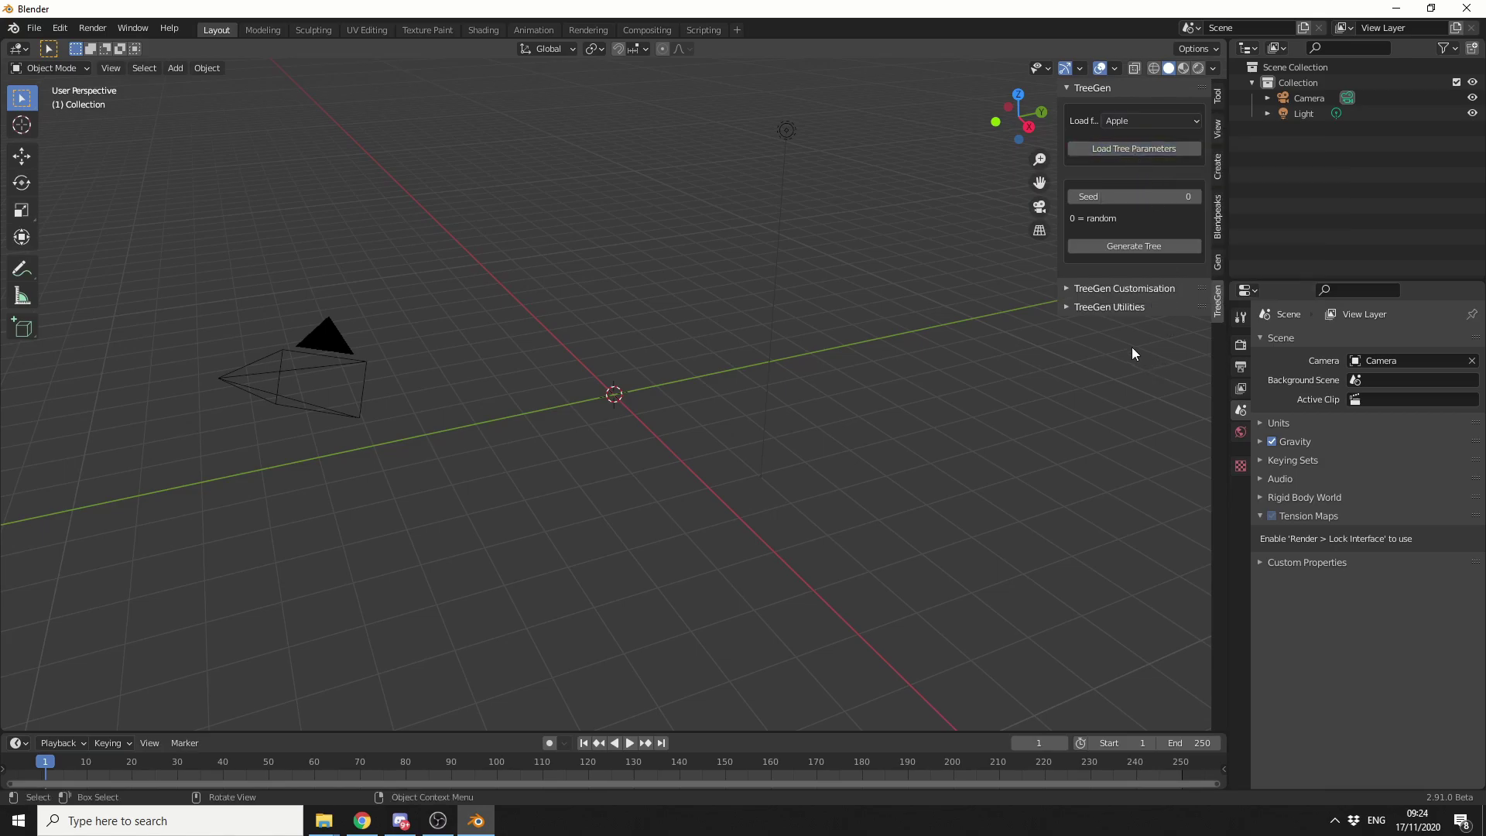
Expand TreeGen Customisation and uncheck Generate Leaves/Blossom for the Apple tree.
left_click(1124, 288)
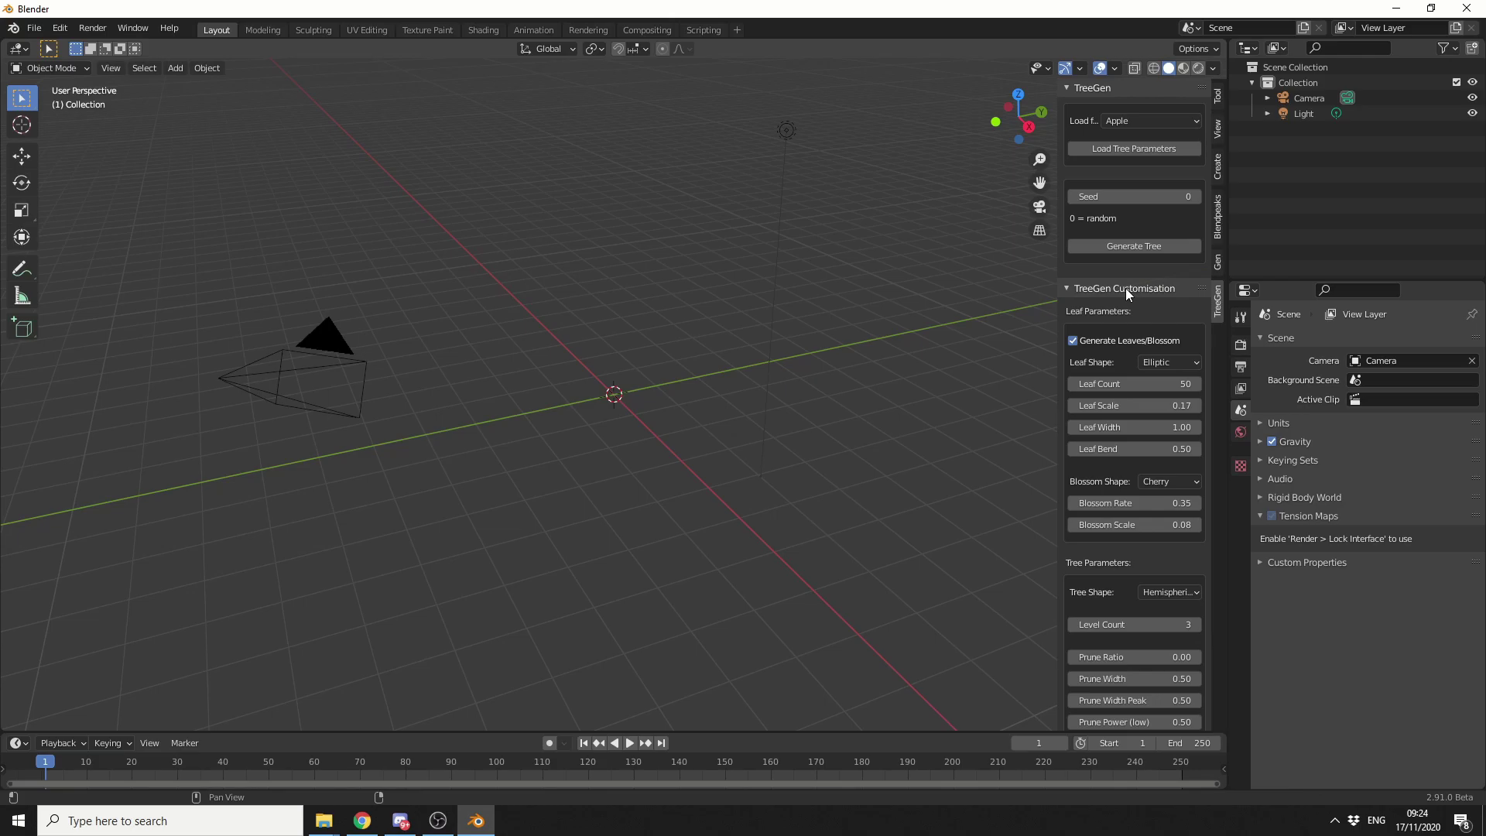
left_click(1078, 341)
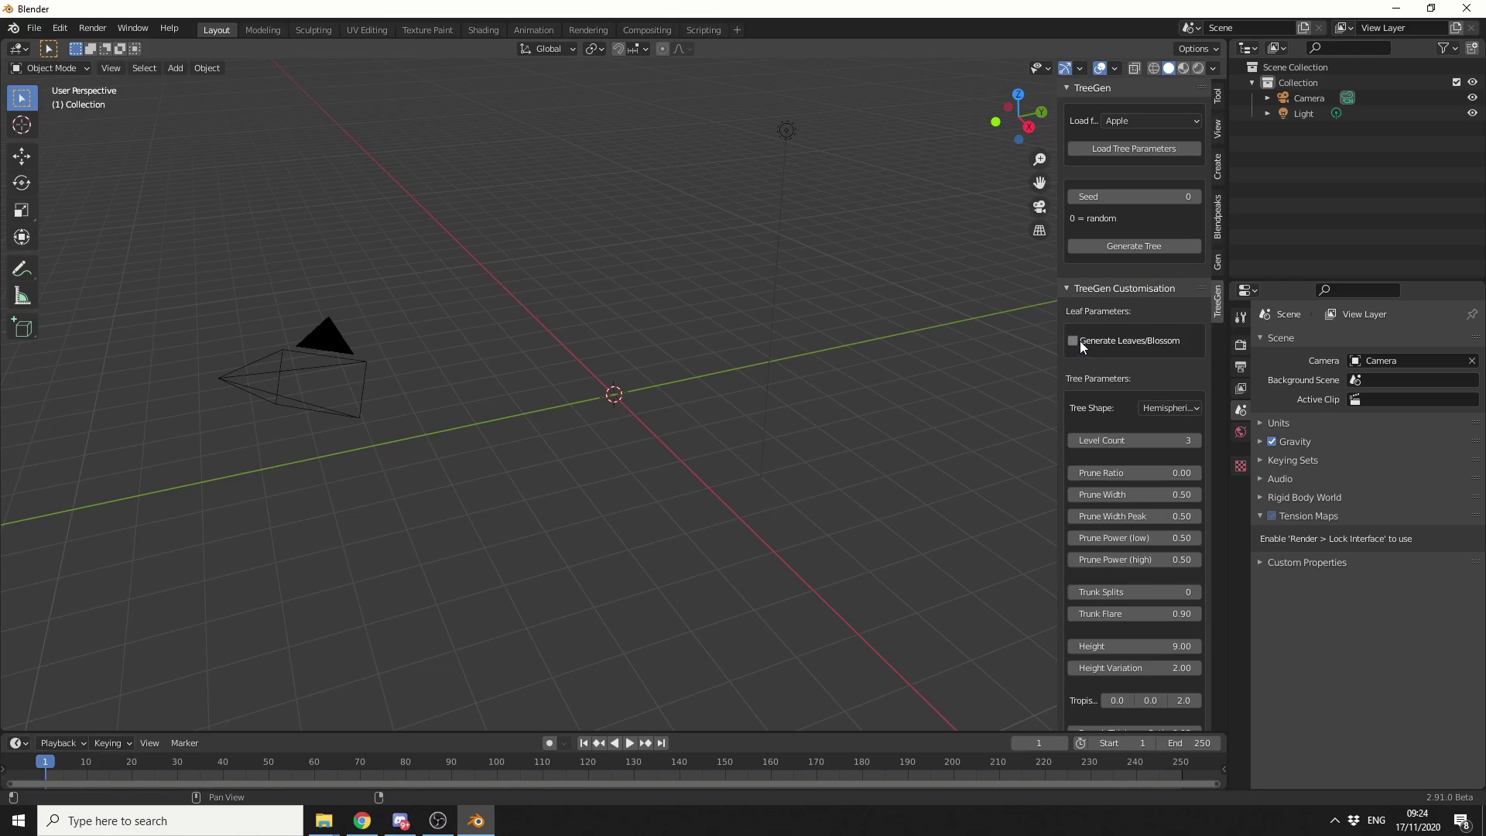
scroll(1138, 364, "down", 2)
scroll(1150, 395, "down", 10)
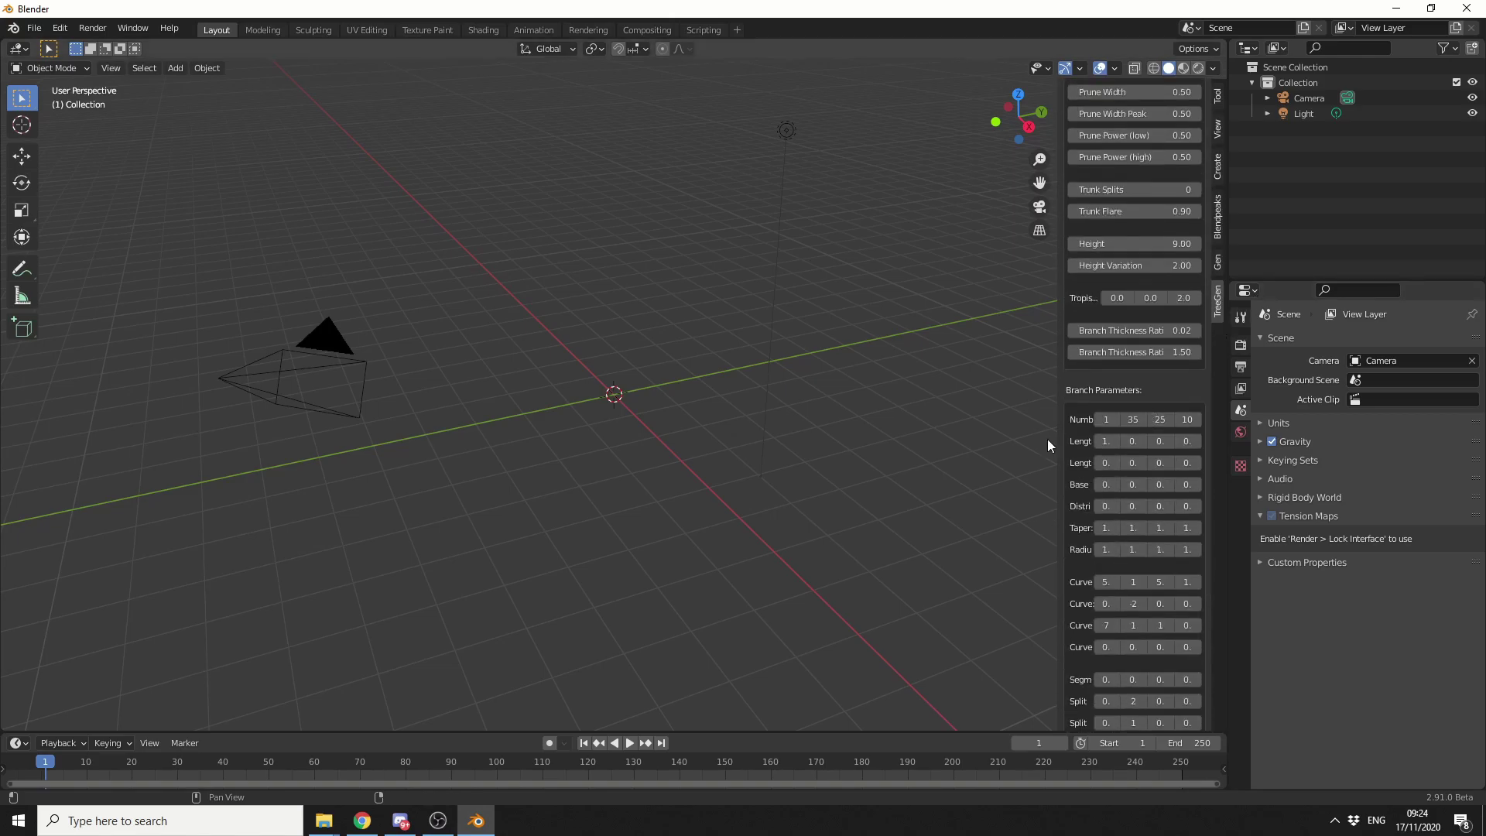
Widen the sidebar so full labels show, and expand TreeGen Utilities.
left_click_drag(1059, 464, 896, 465)
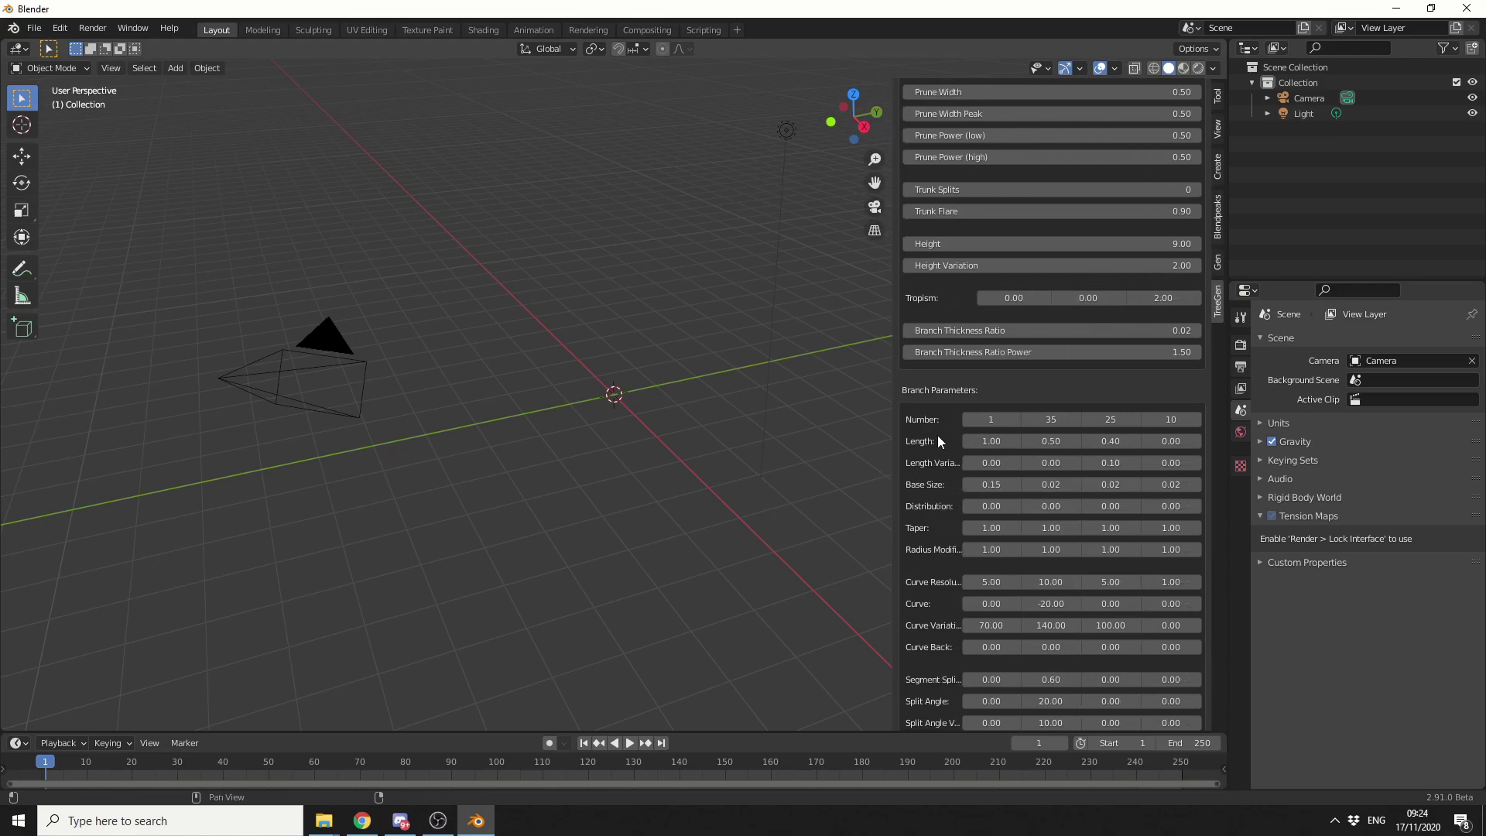
scroll(947, 508, "down", 3)
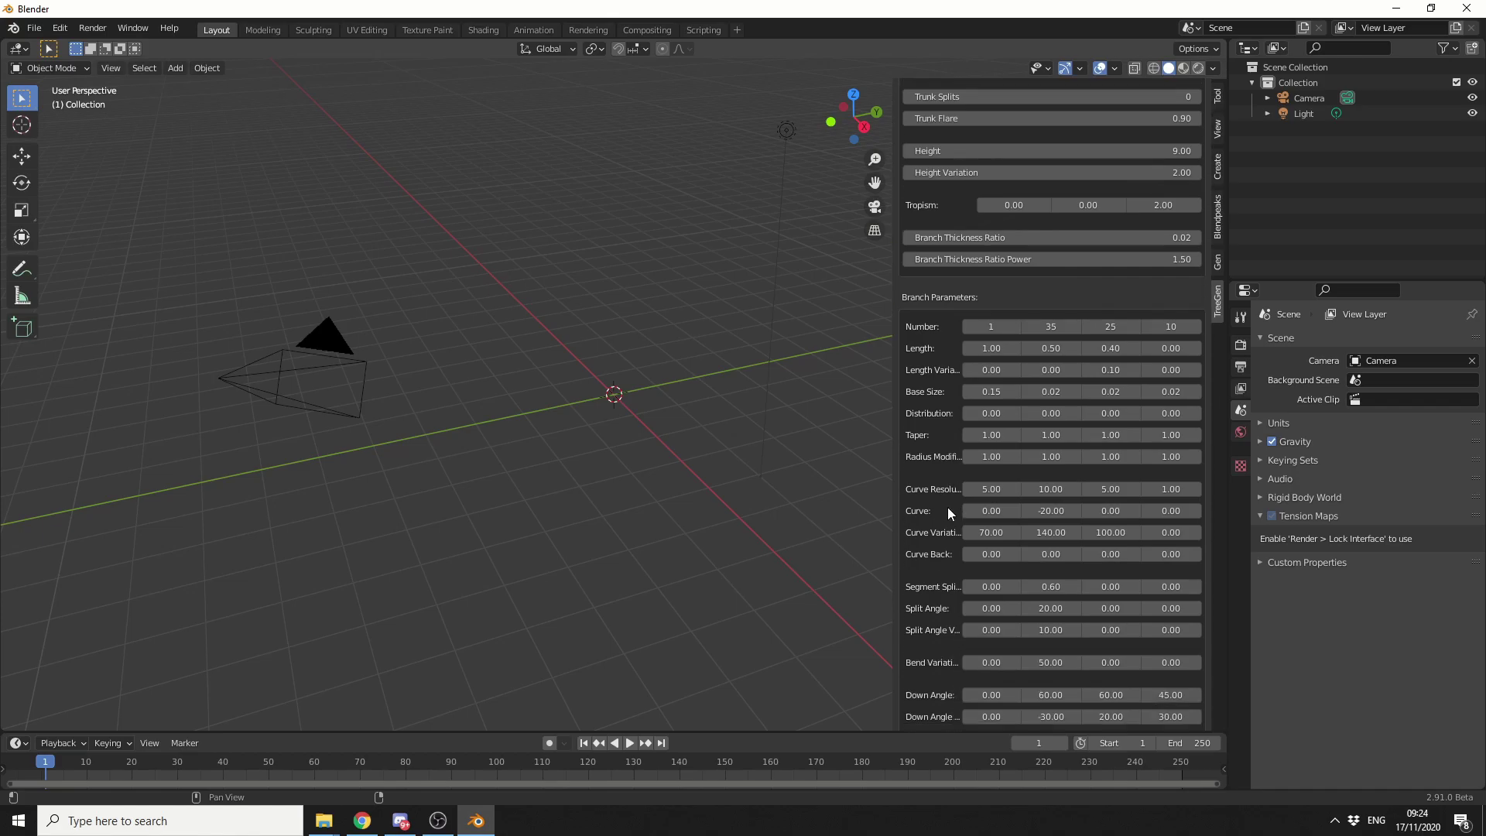
scroll(947, 507, "down", 6)
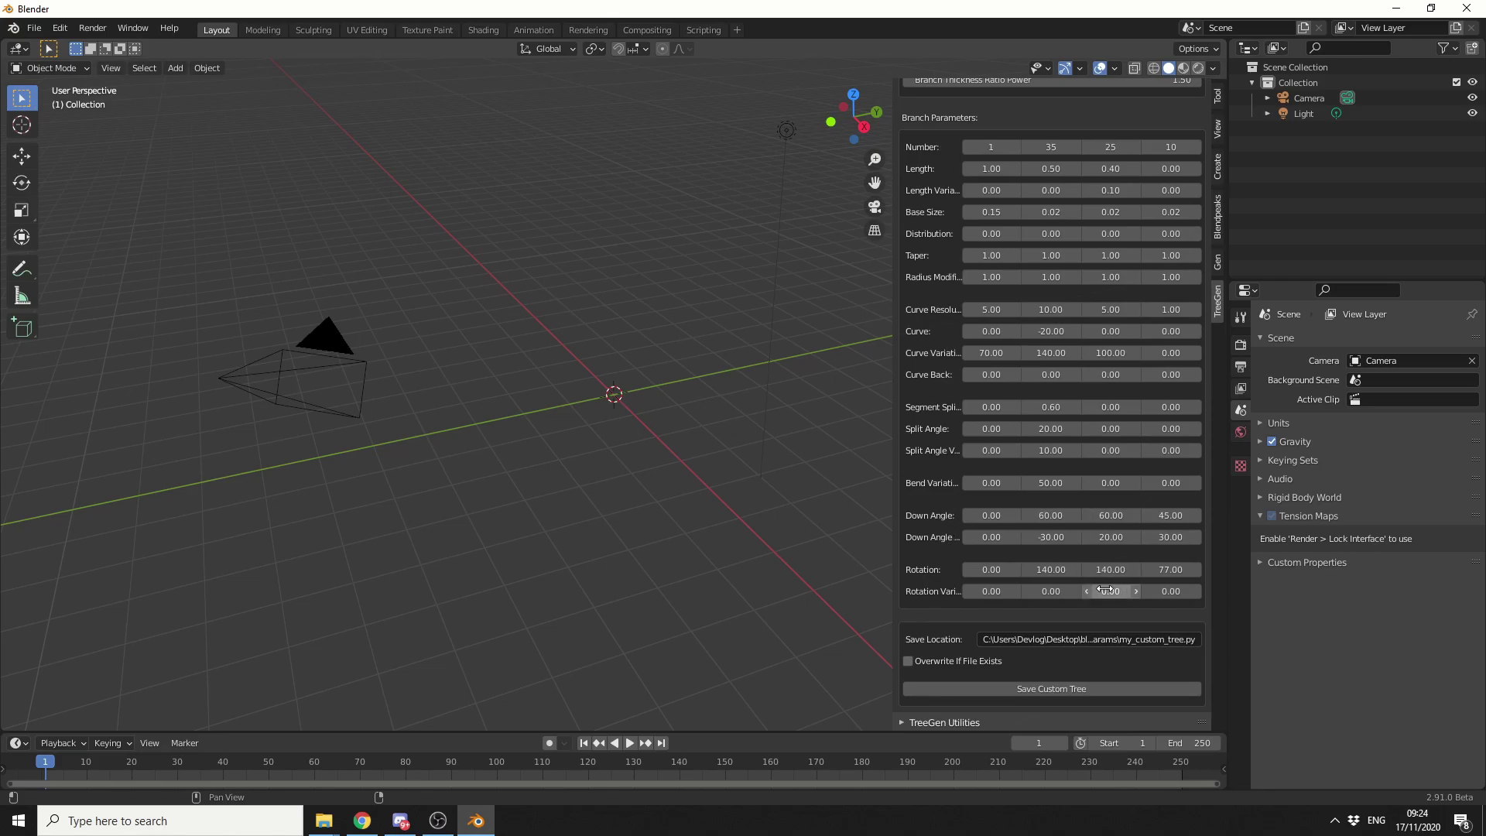
left_click(964, 722)
scroll(982, 554, "down", 8)
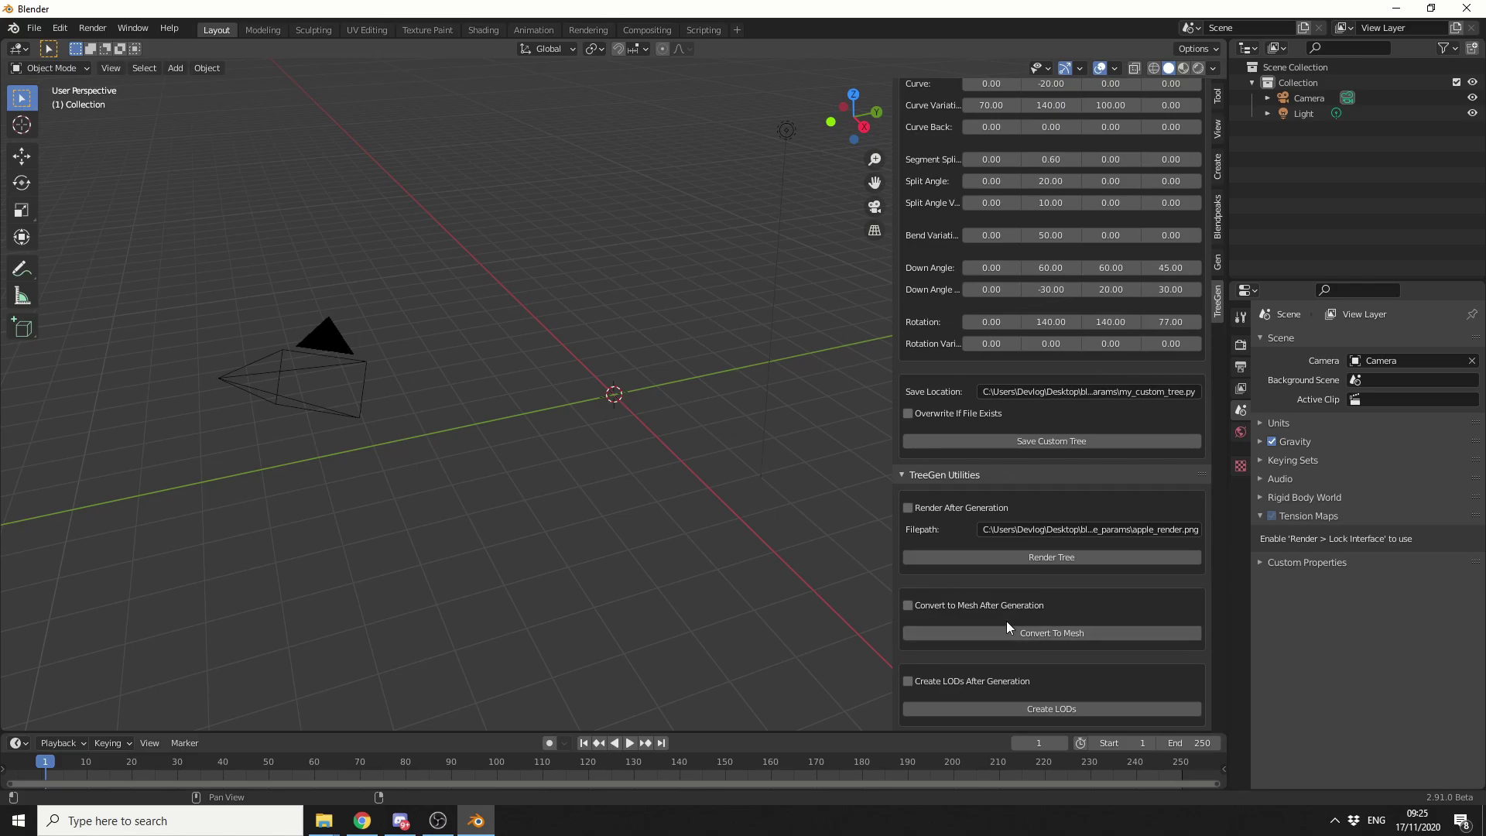
scroll(1006, 503, "up", 10)
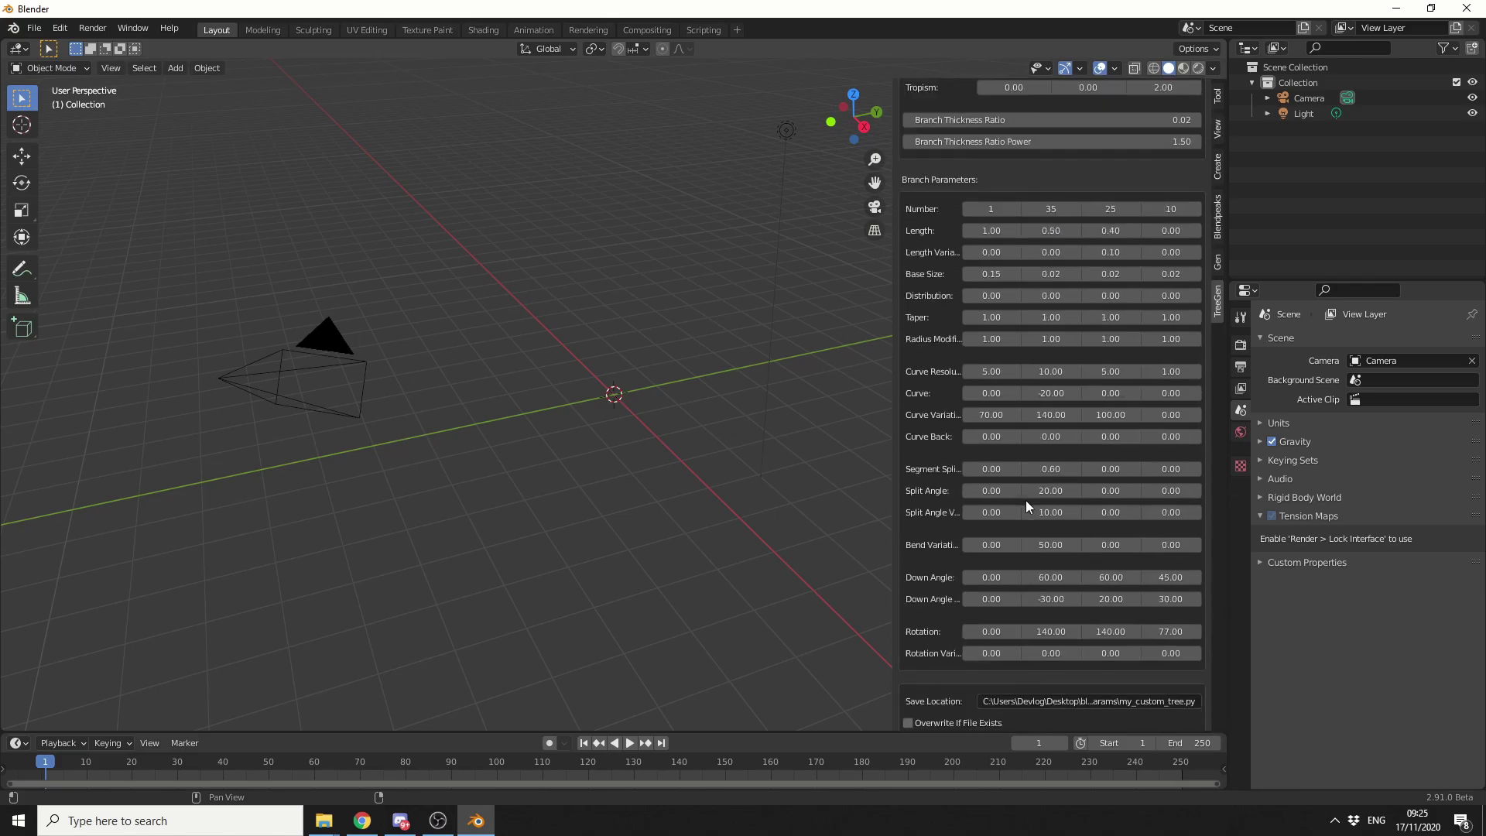
scroll(1046, 463, "up", 7)
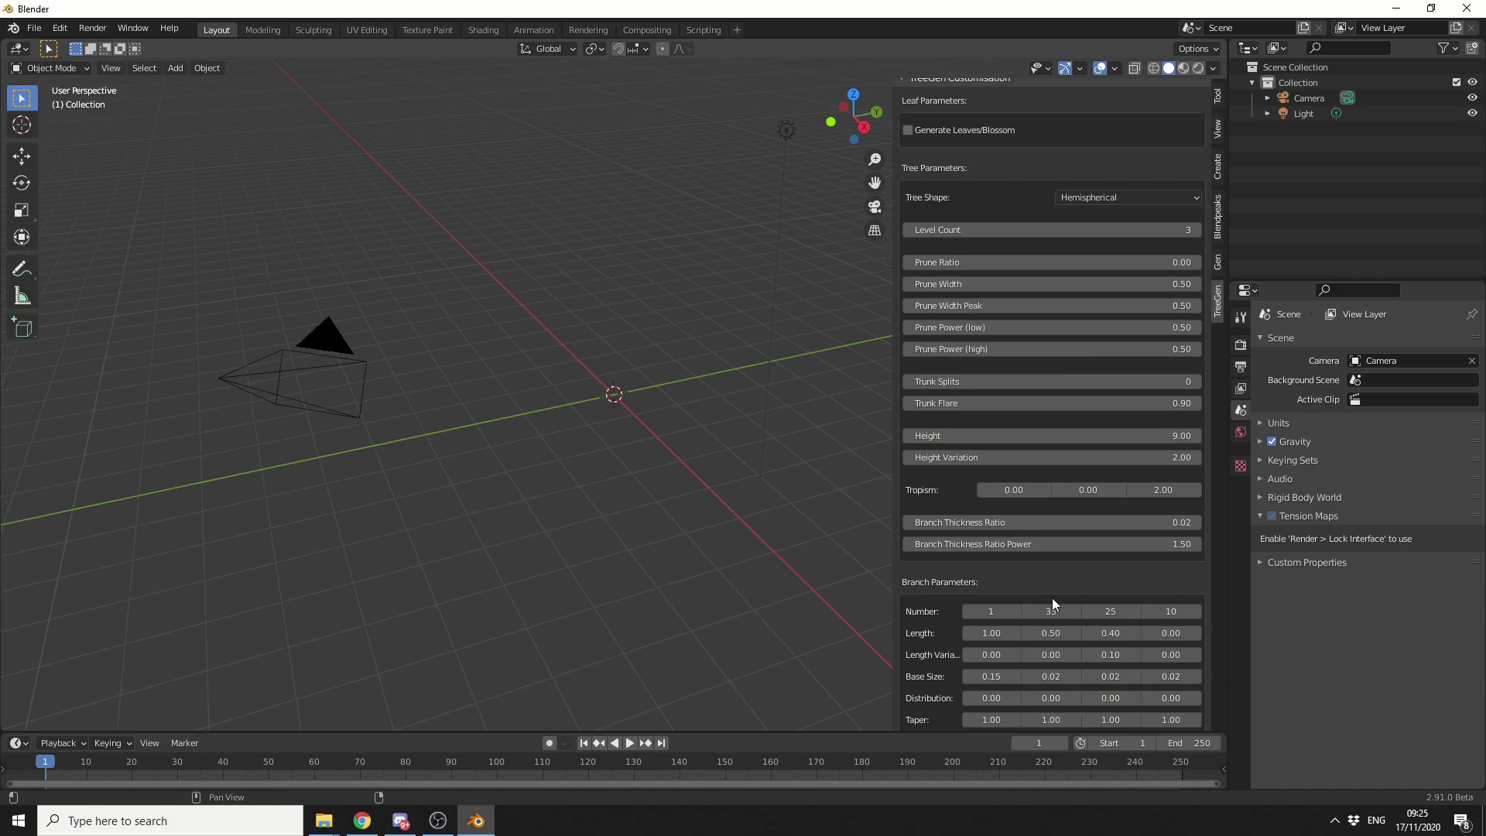
scroll(1053, 597, "up", 3)
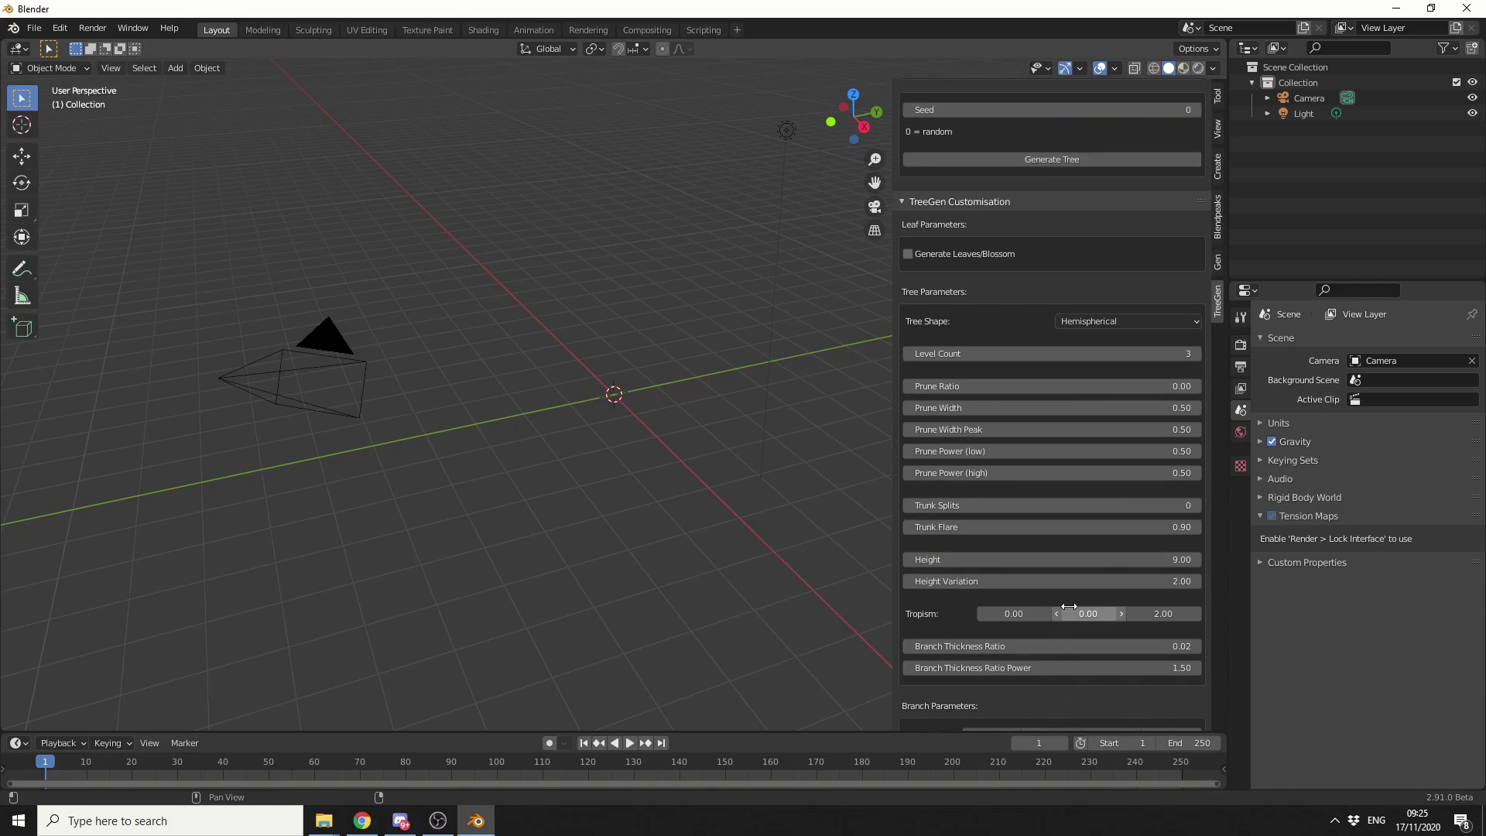
scroll(1067, 605, "up", 2)
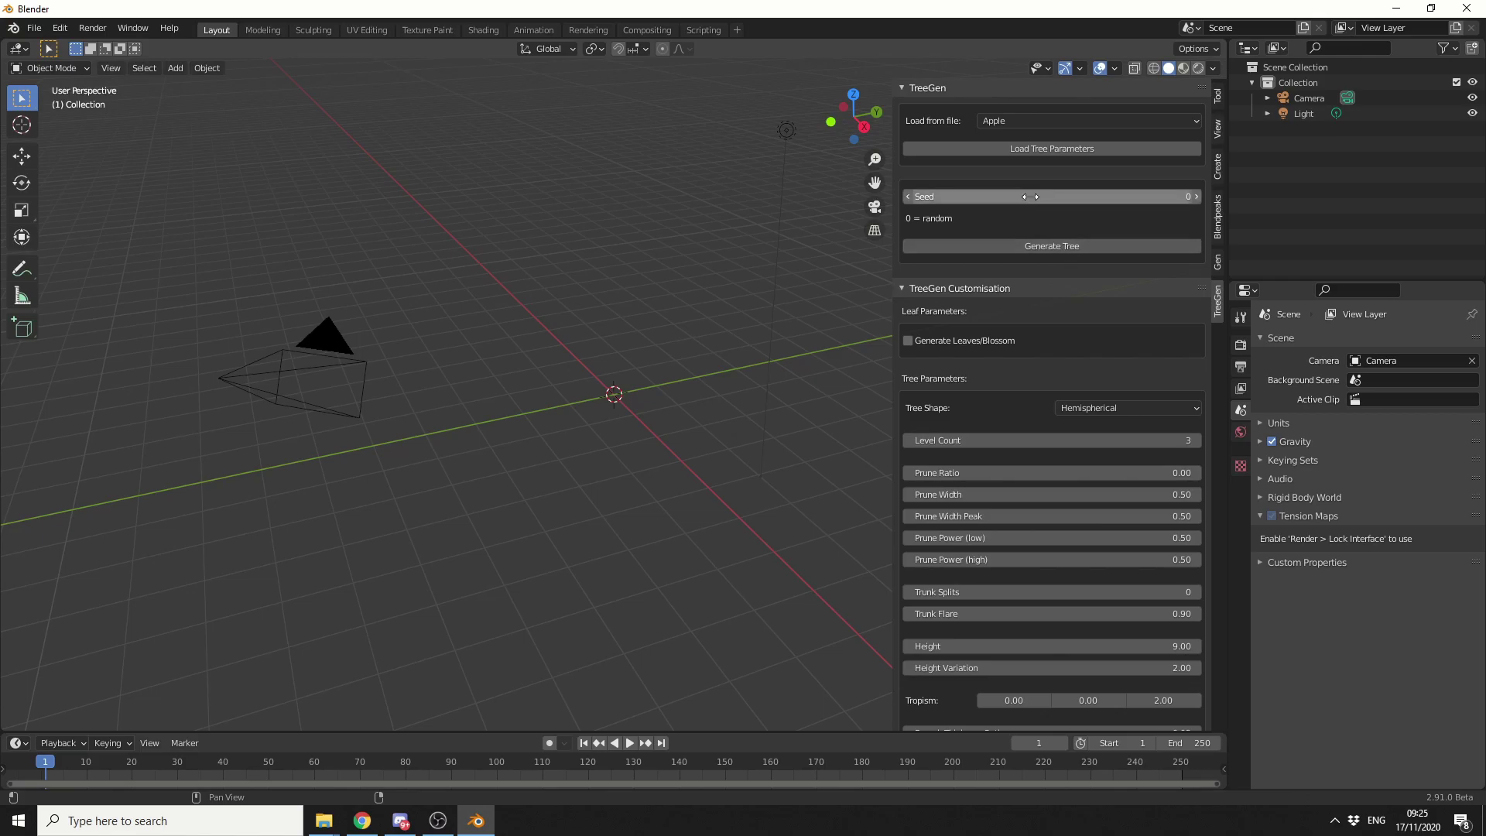
Generate the leafless Apple tree (seed 7996663) and orbit the view to inspect it.
left_click(1037, 245)
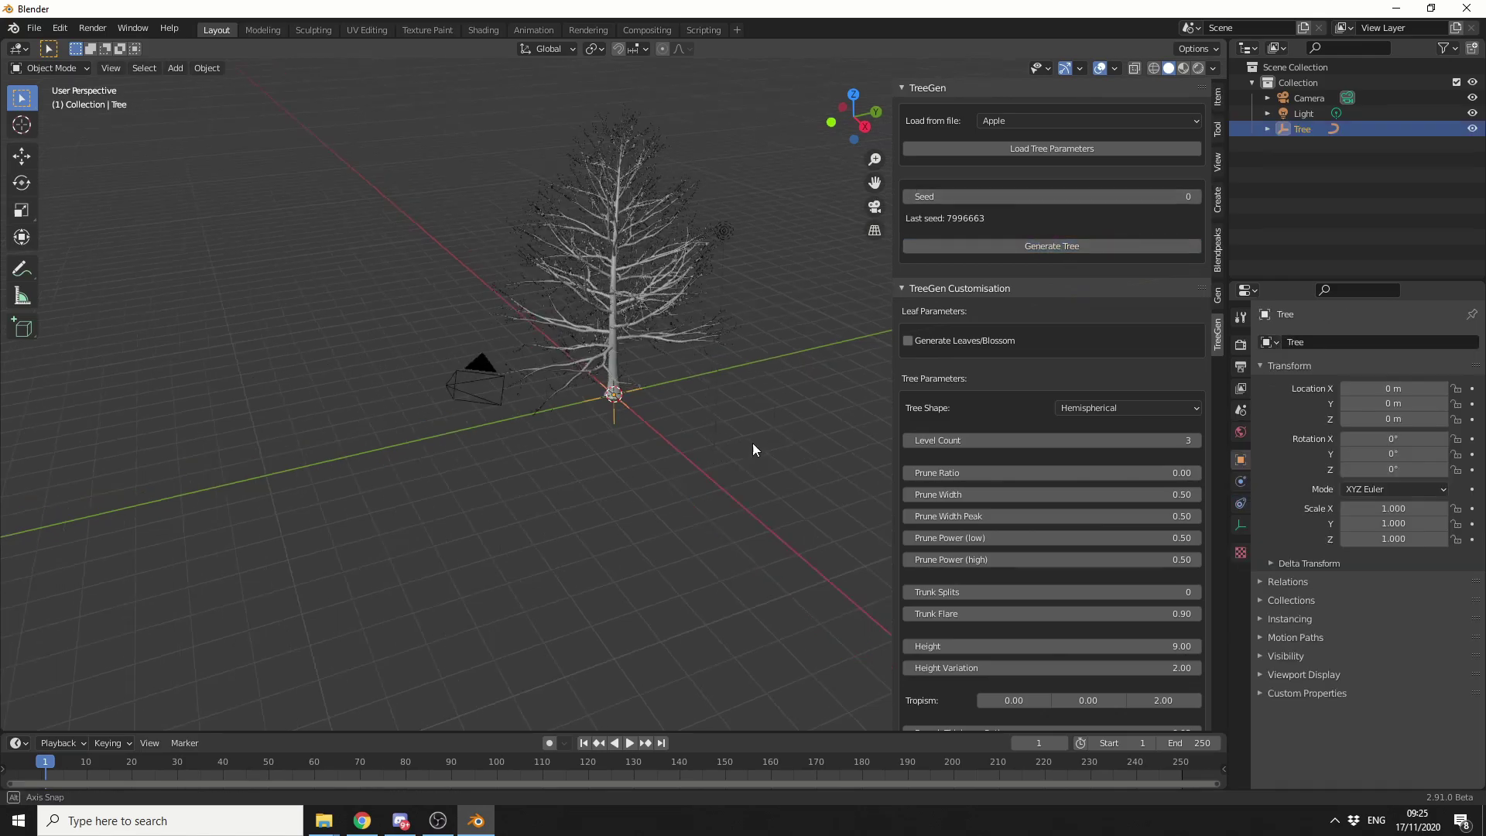
middle_click_drag(736, 439, 585, 401)
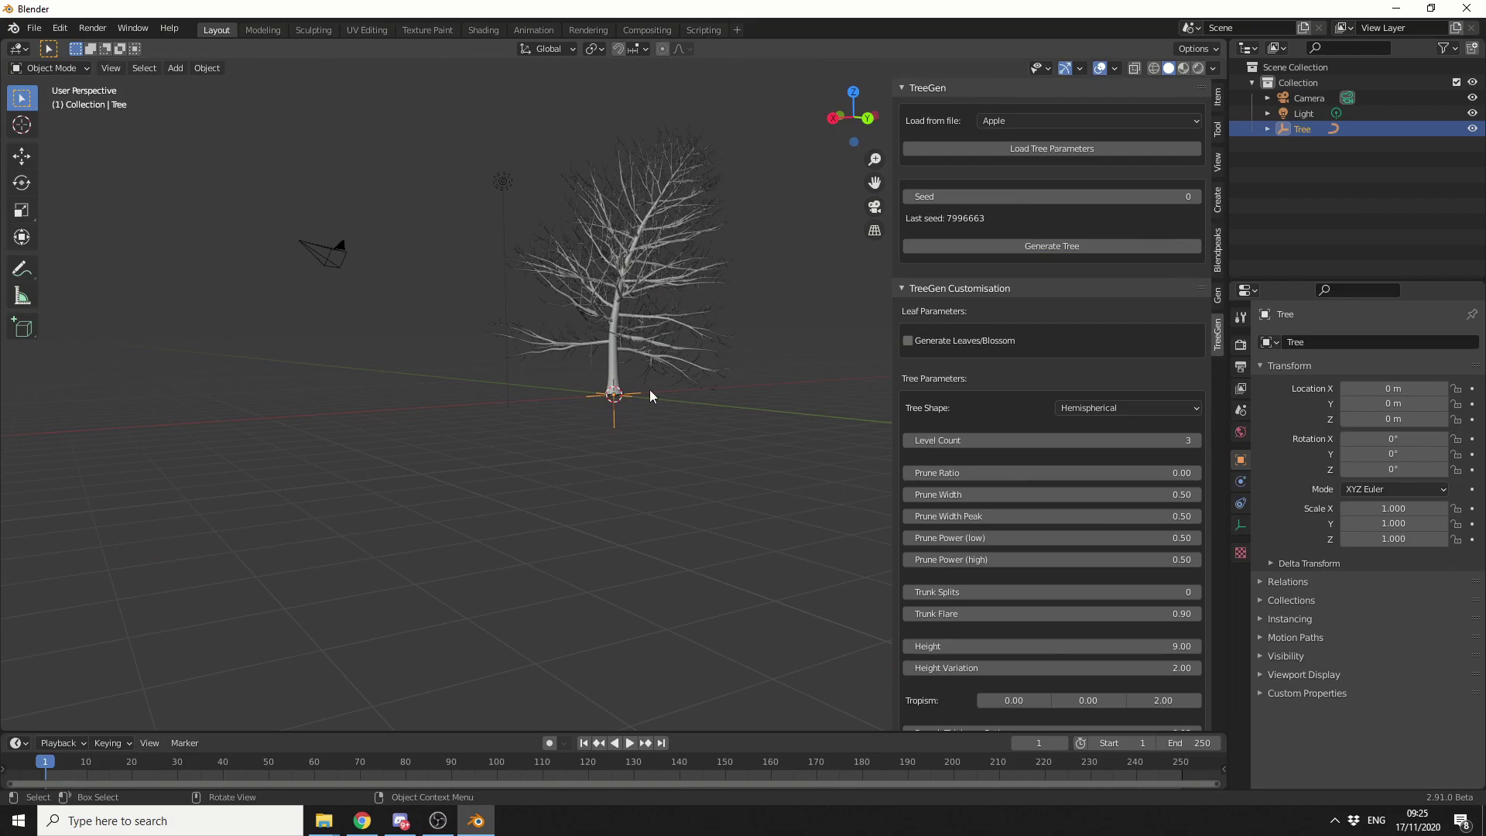
scroll(675, 412, "up", 4)
scroll(735, 449, "down", 2)
middle_click_drag(736, 441, 661, 567)
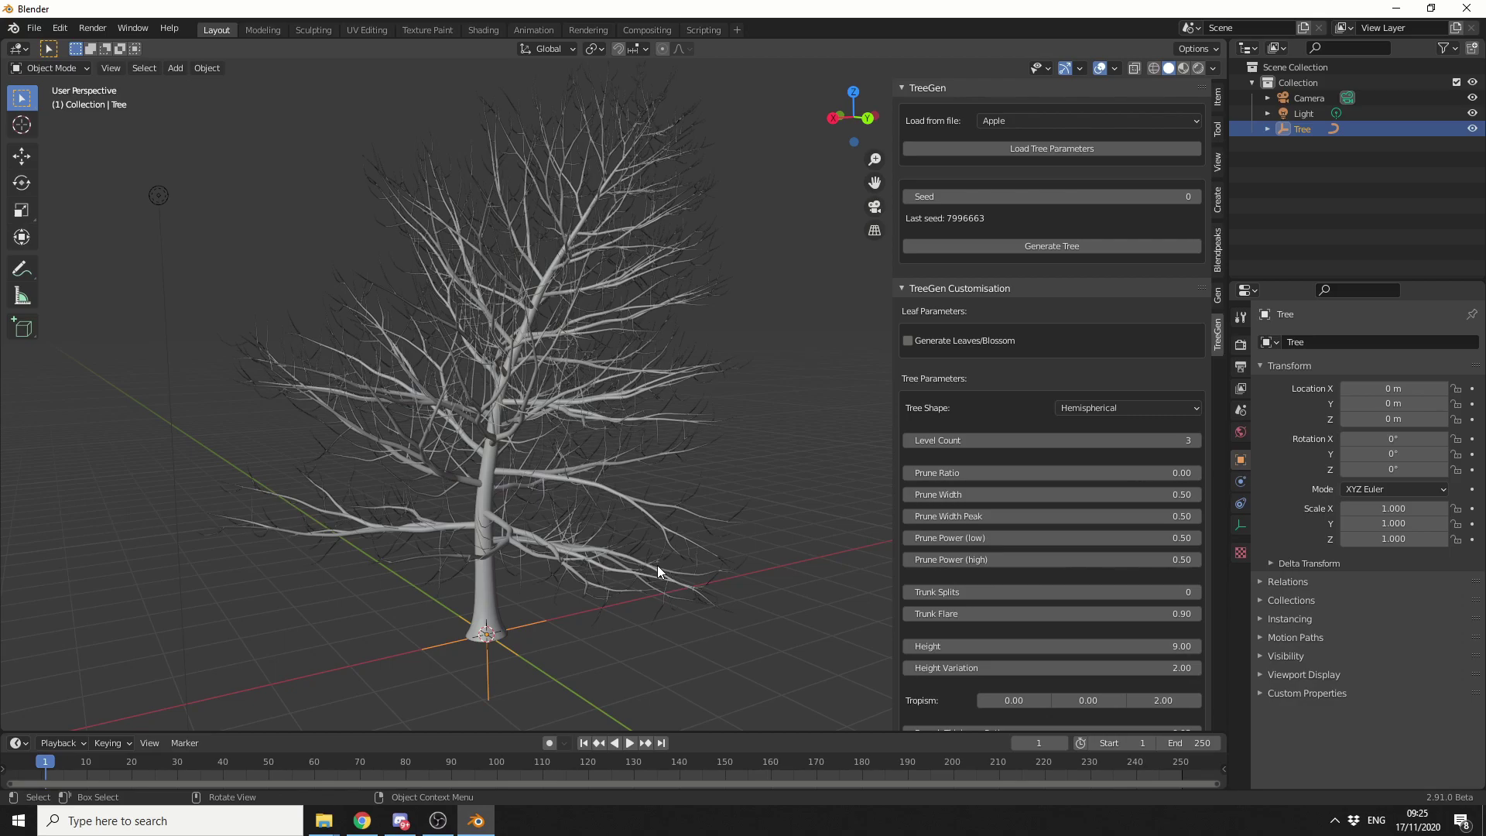
Select the apple tree's Branches object and show its empty Material Properties.
left_click(480, 592)
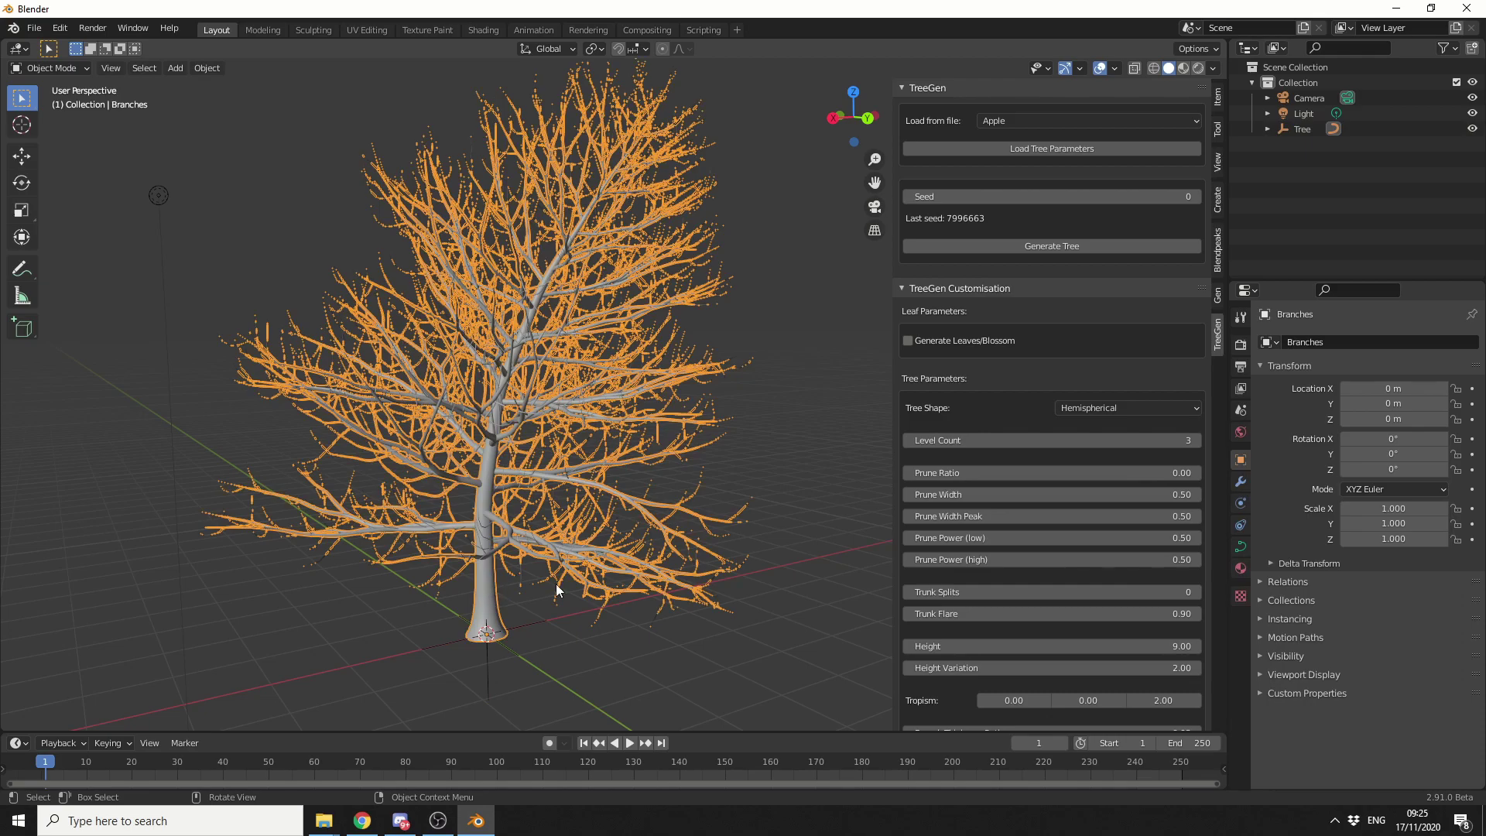
left_click(1241, 546)
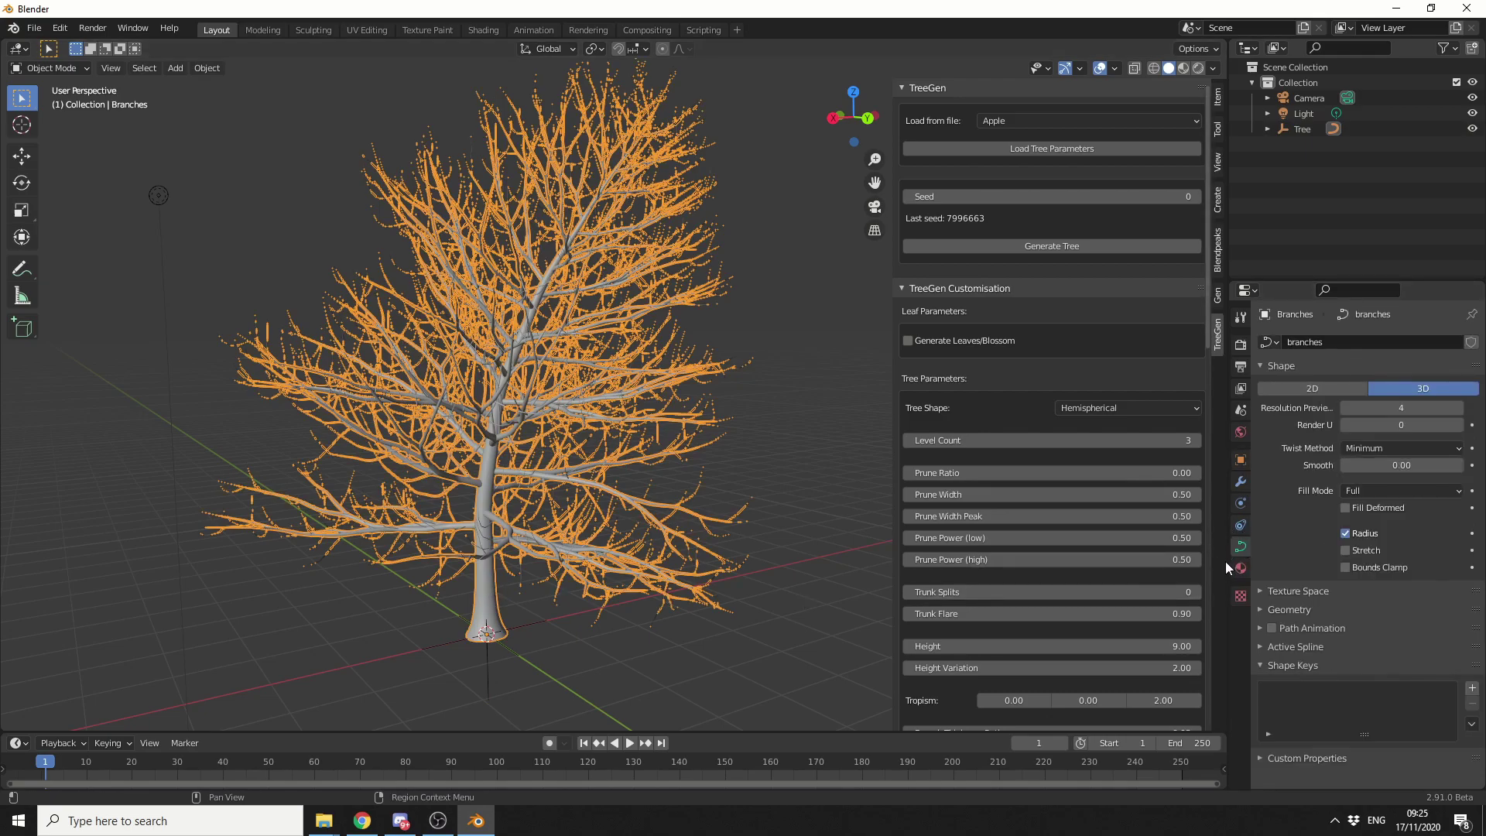
left_click(1241, 568)
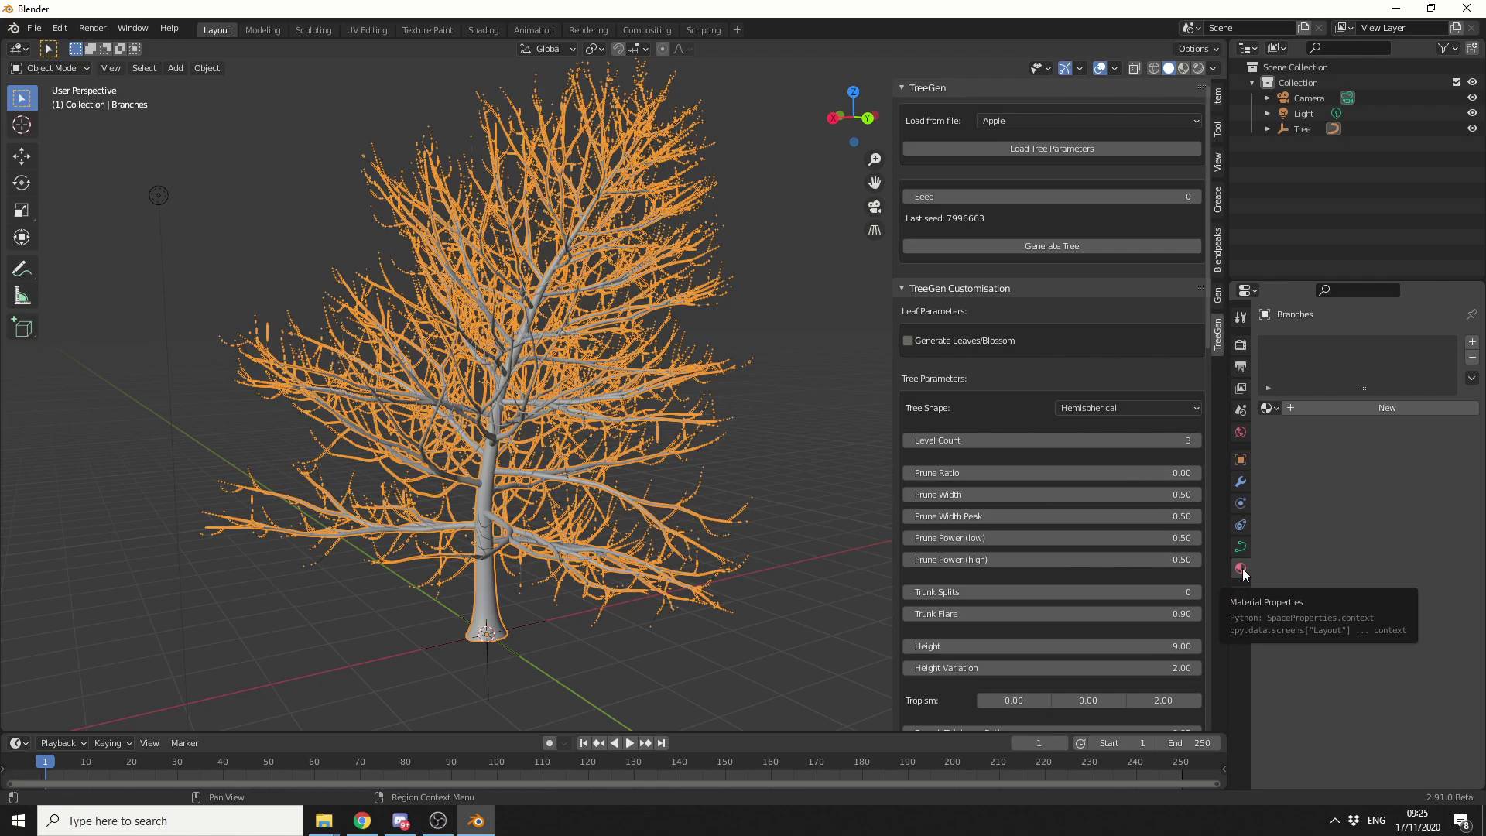
Choose the Douglas Fir preset and enable Generate Leaves/Blossom.
left_click(1241, 568)
middle_click_drag(766, 681, 657, 630)
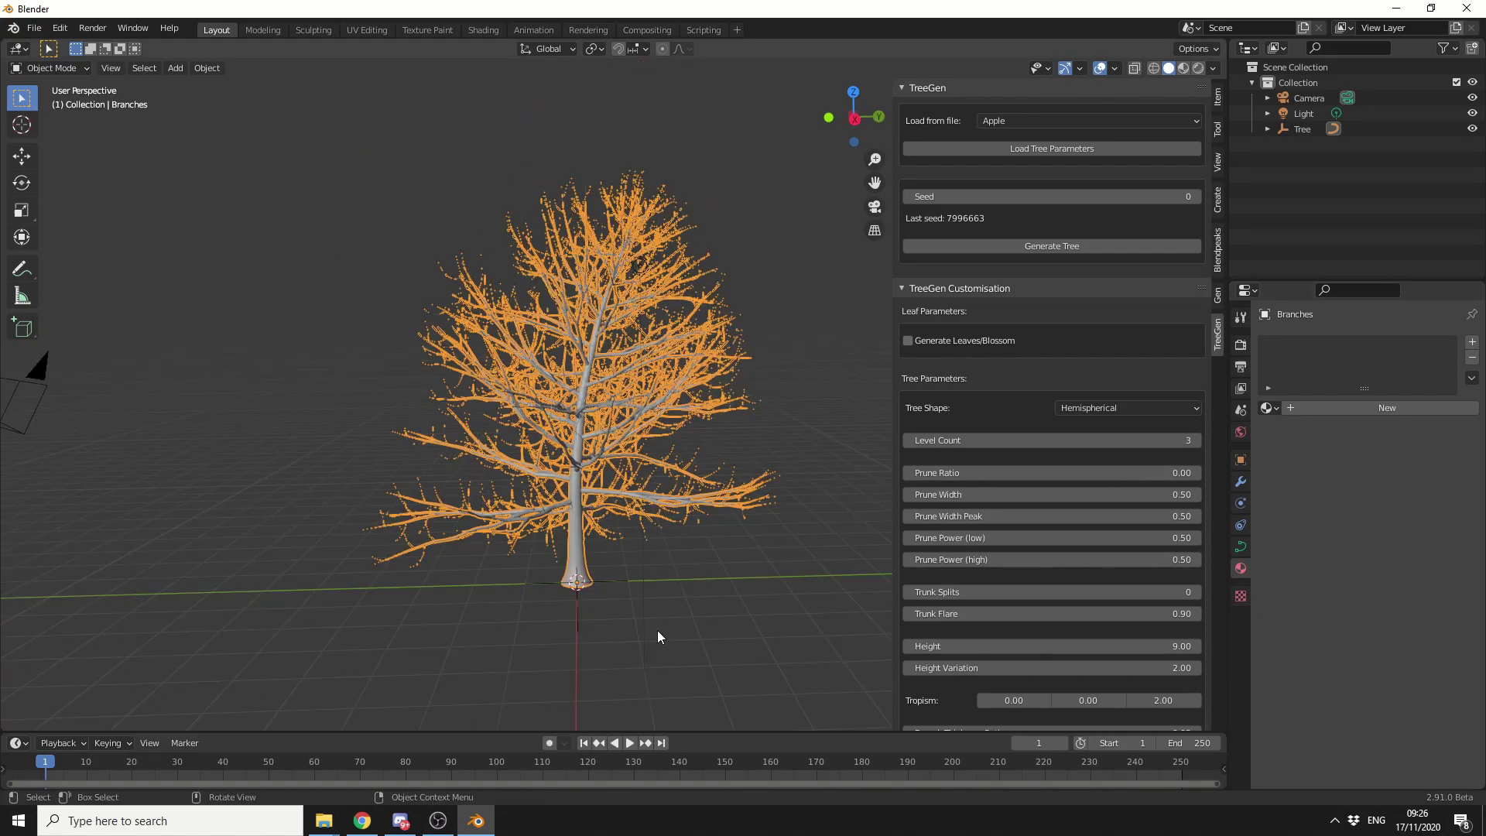
scroll(657, 629, "down", 2)
left_click(1031, 122)
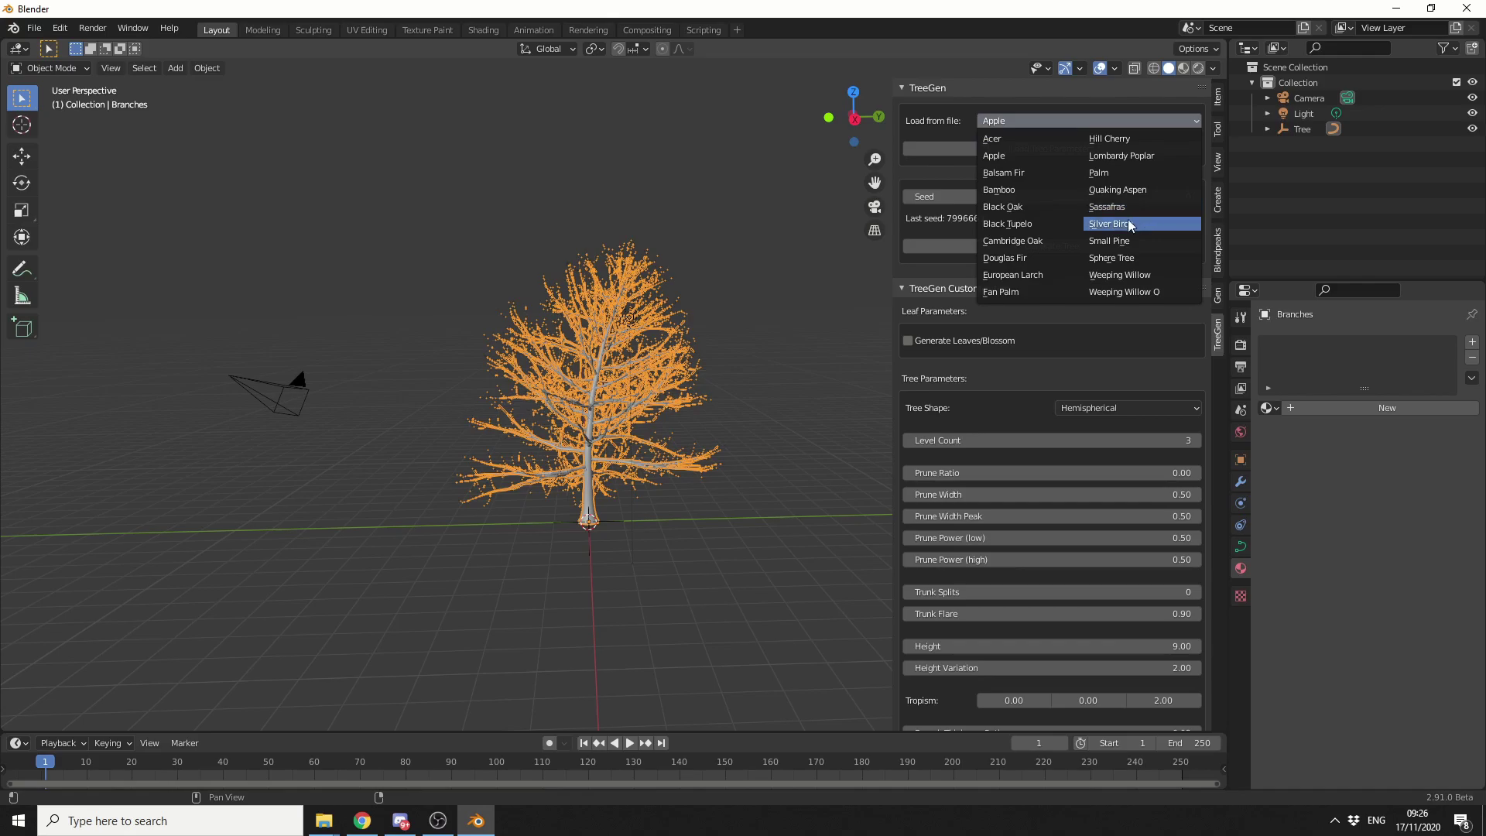
left_click(1029, 251)
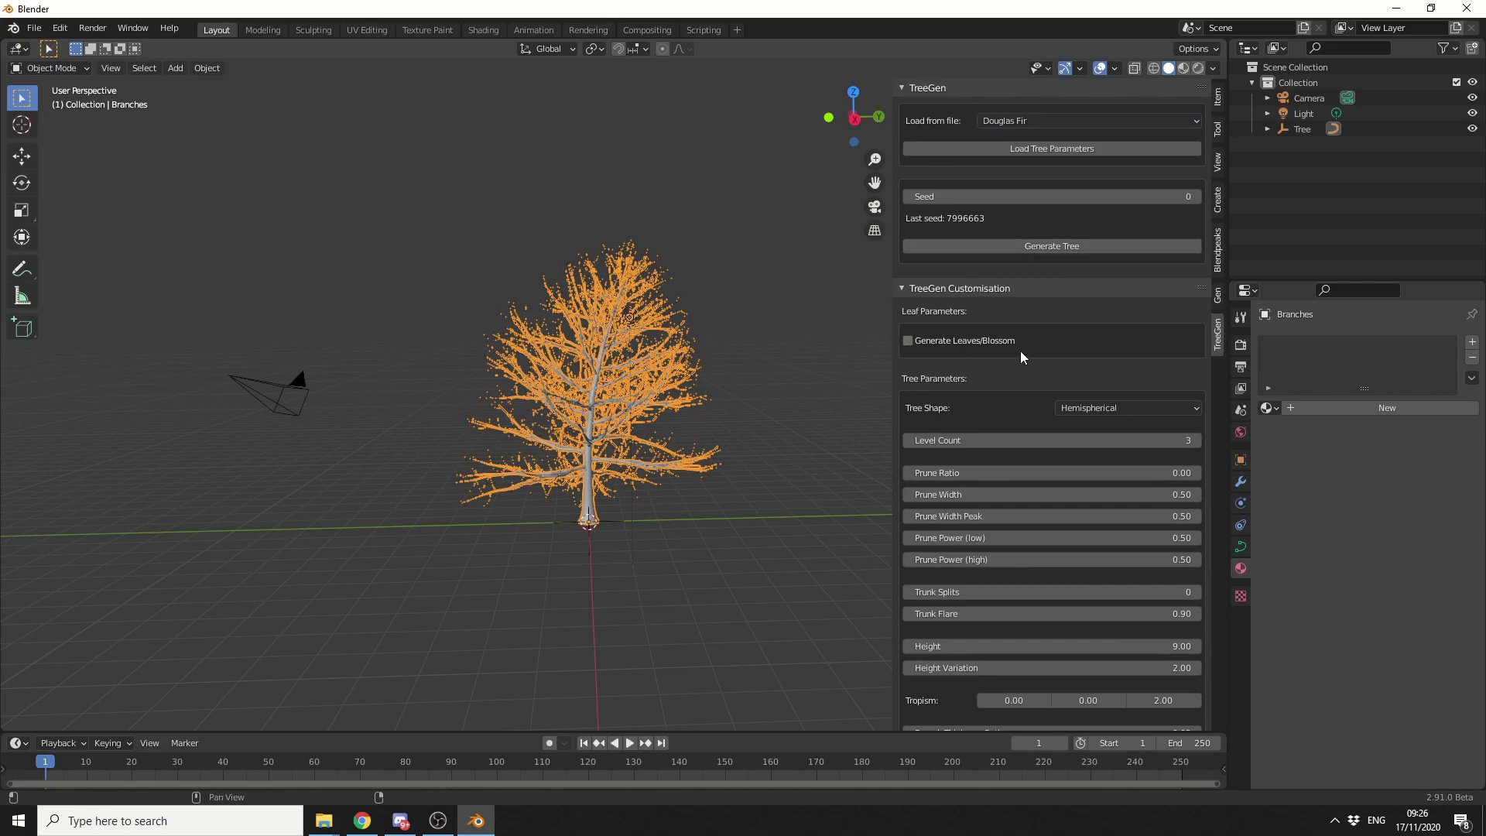
left_click(961, 345)
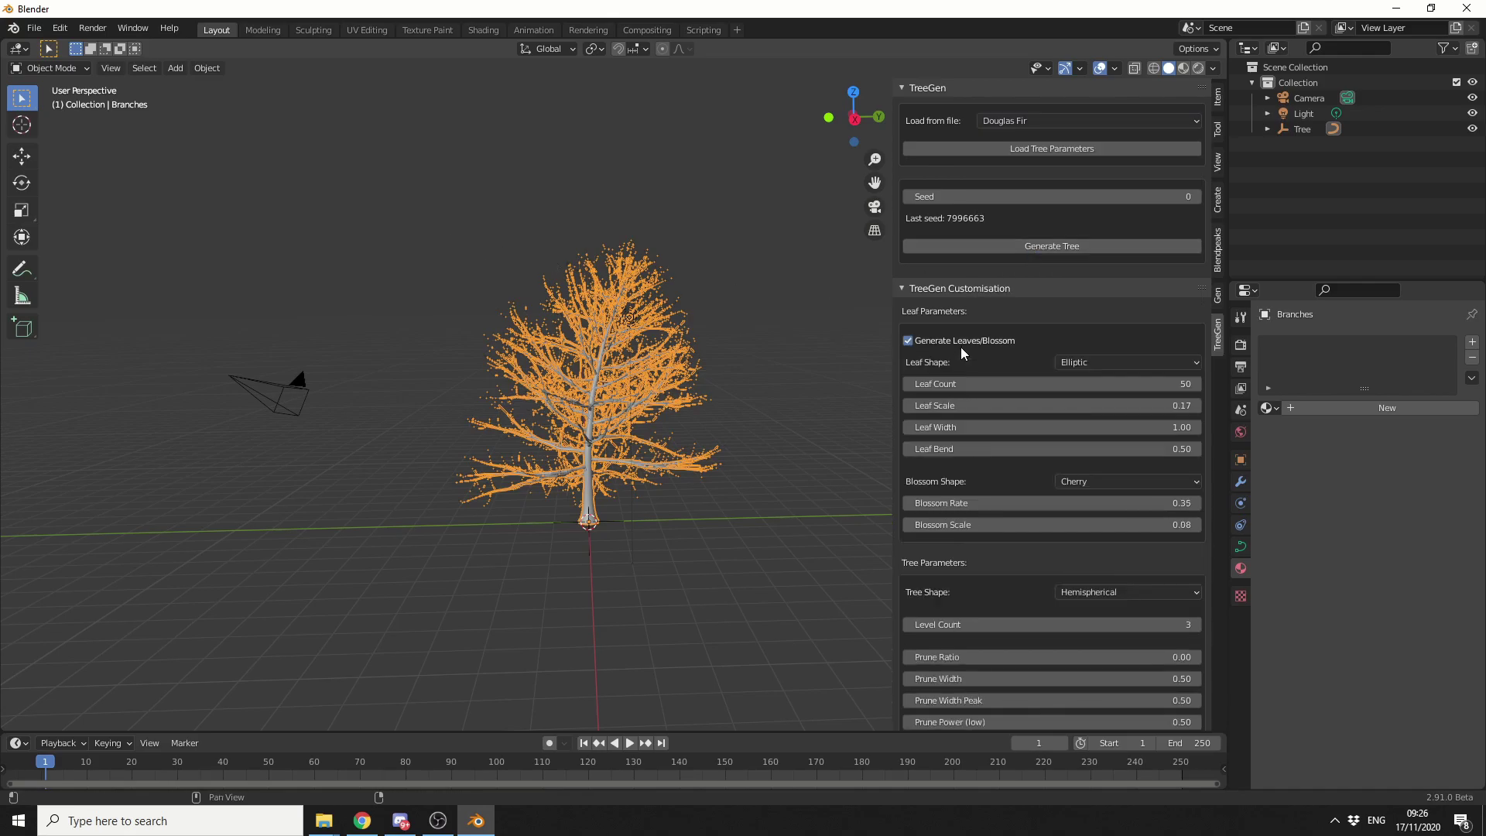
scroll(708, 410, "down", 2)
Move the apple tree left and generate the leafy Douglas Fir tree at the origin.
left_click(31, 156)
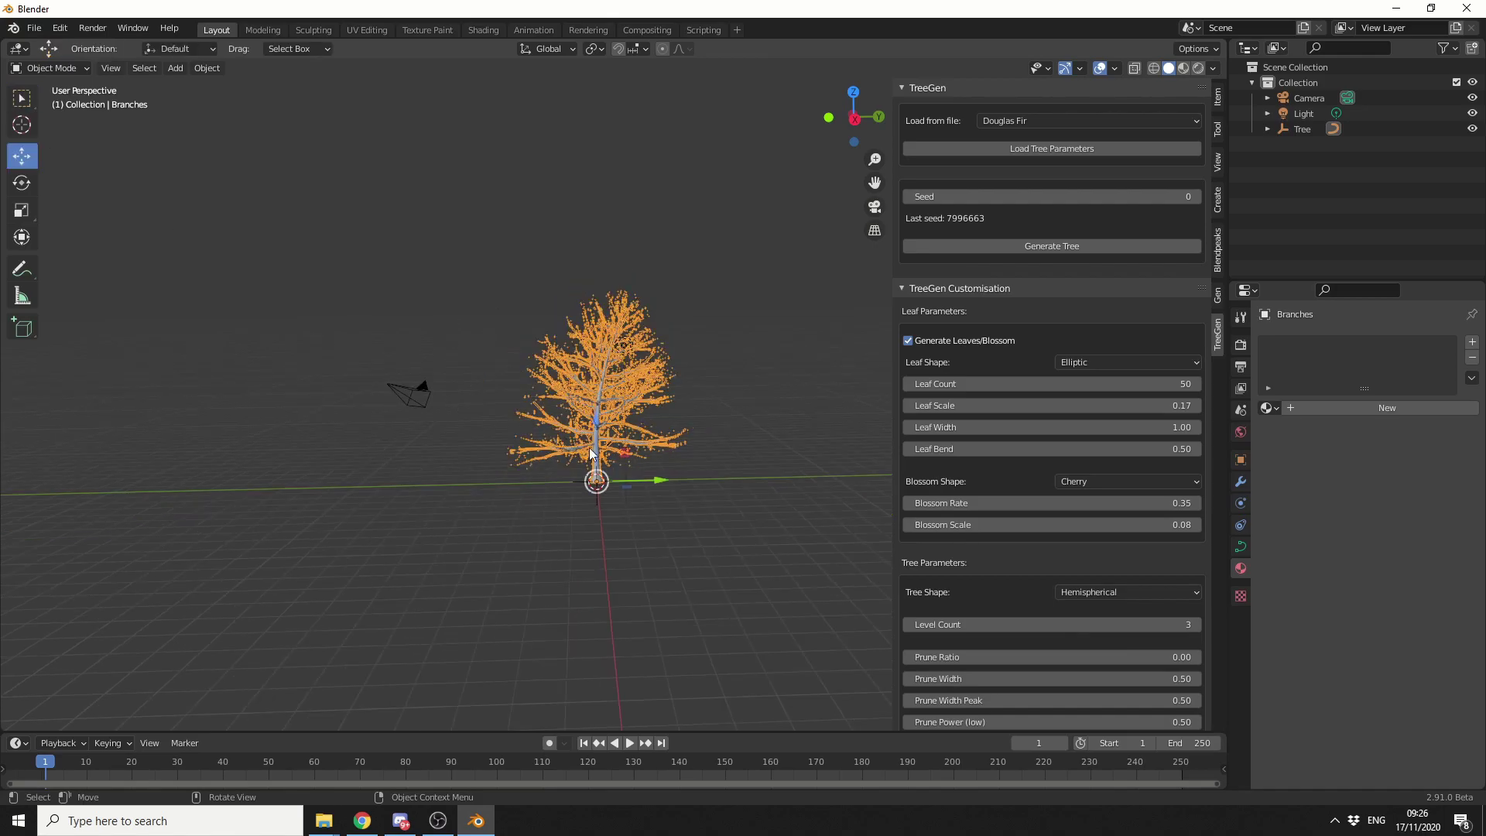
left_click_drag(657, 484, 353, 449)
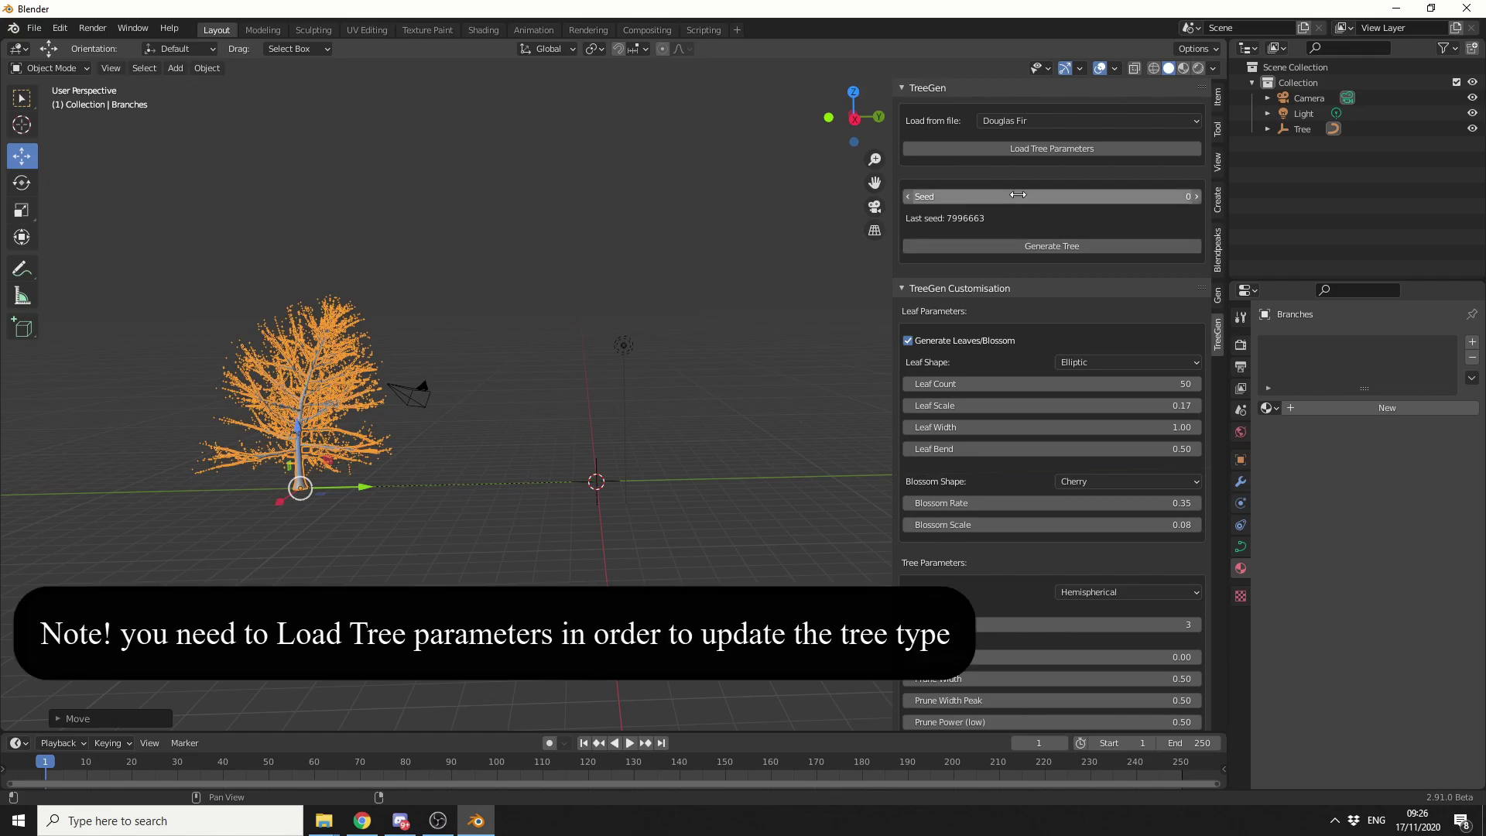
left_click(1012, 245)
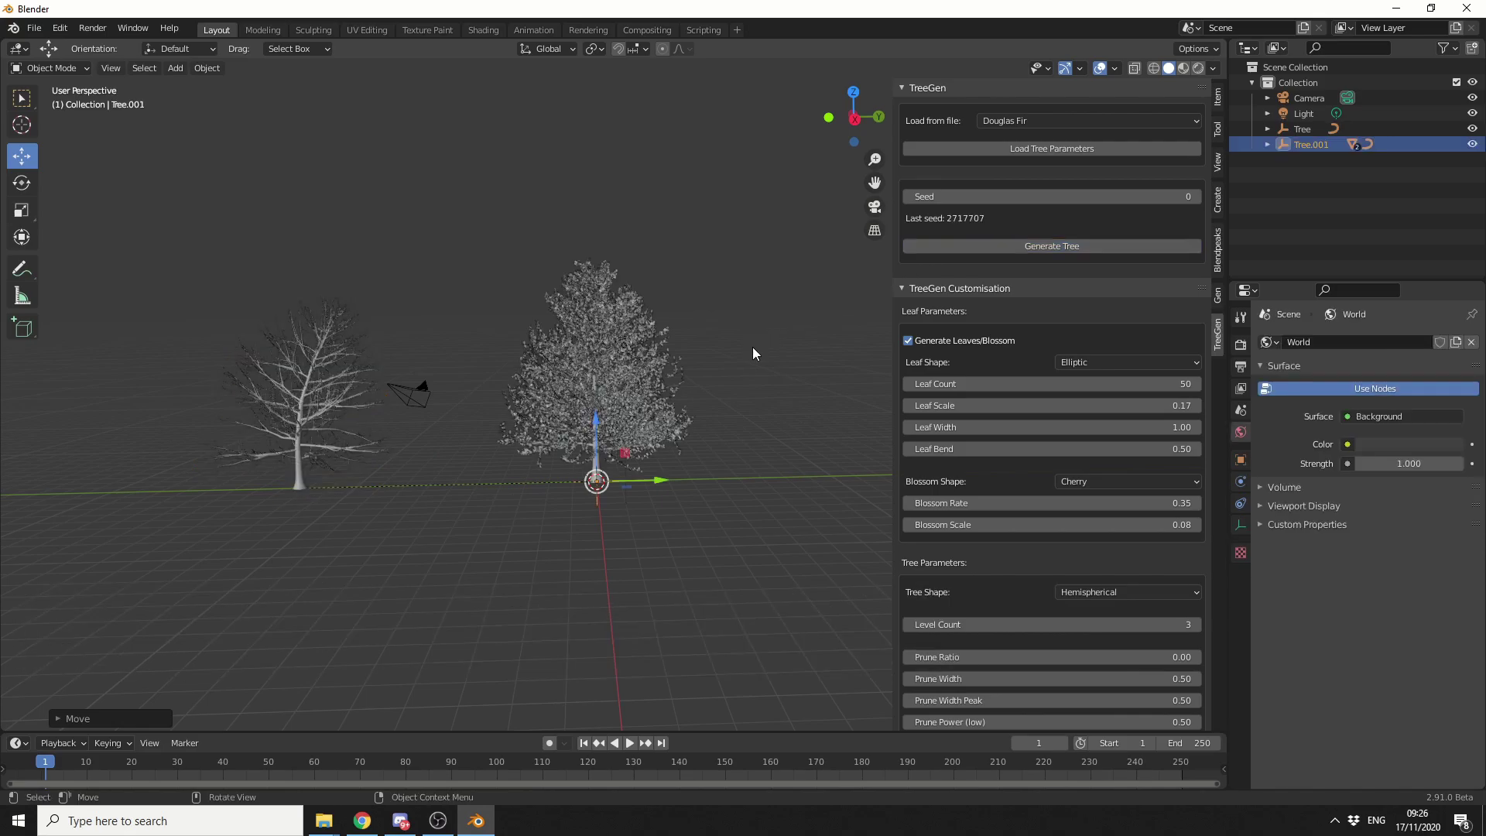
scroll(663, 322, "up", 6)
middle_click_drag(596, 420, 682, 414)
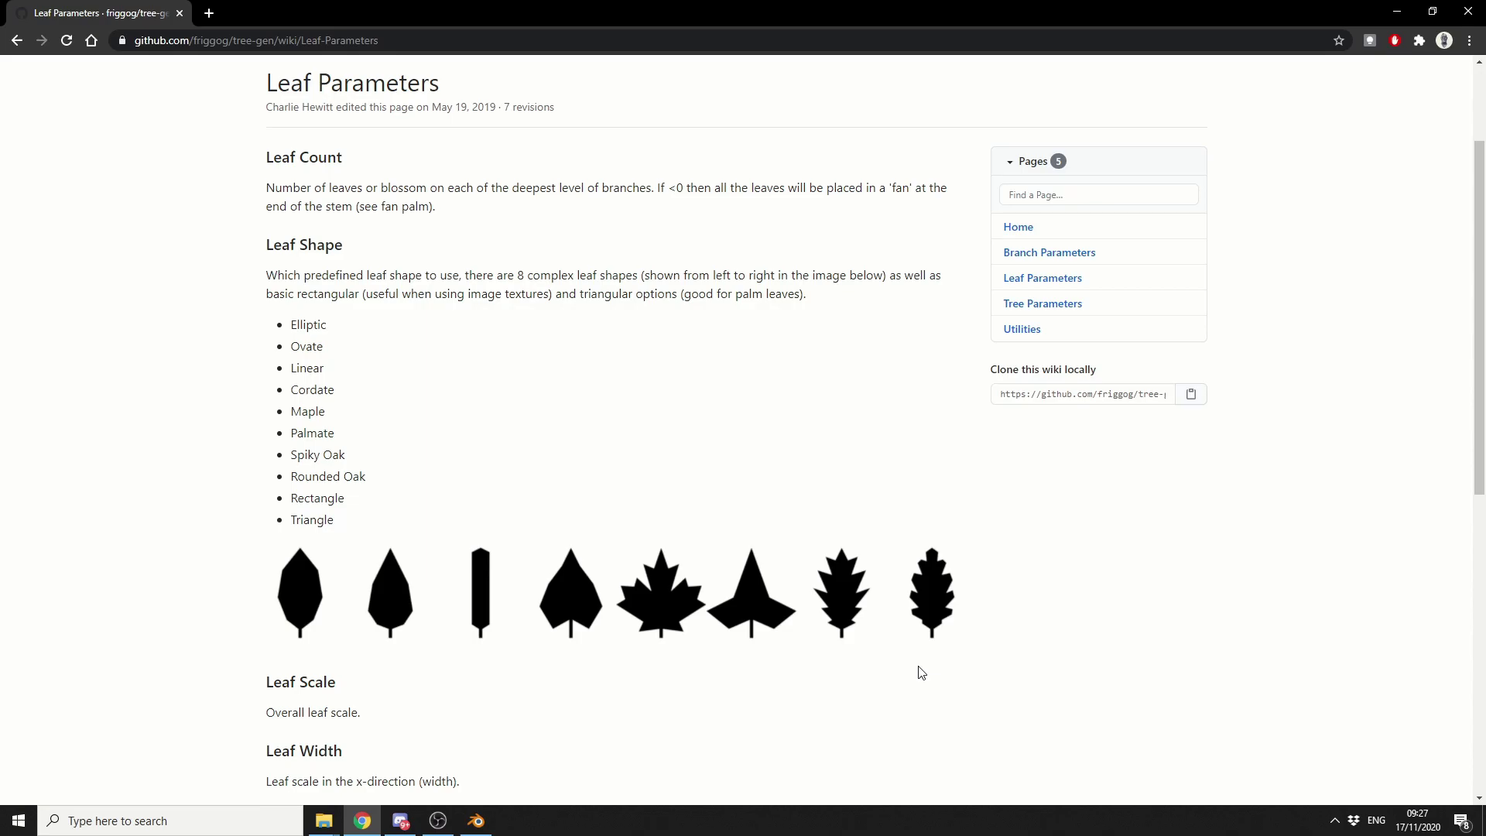
Scroll through the tree-gen wiki's Leaf Parameters page.
scroll(451, 360, "down", 5)
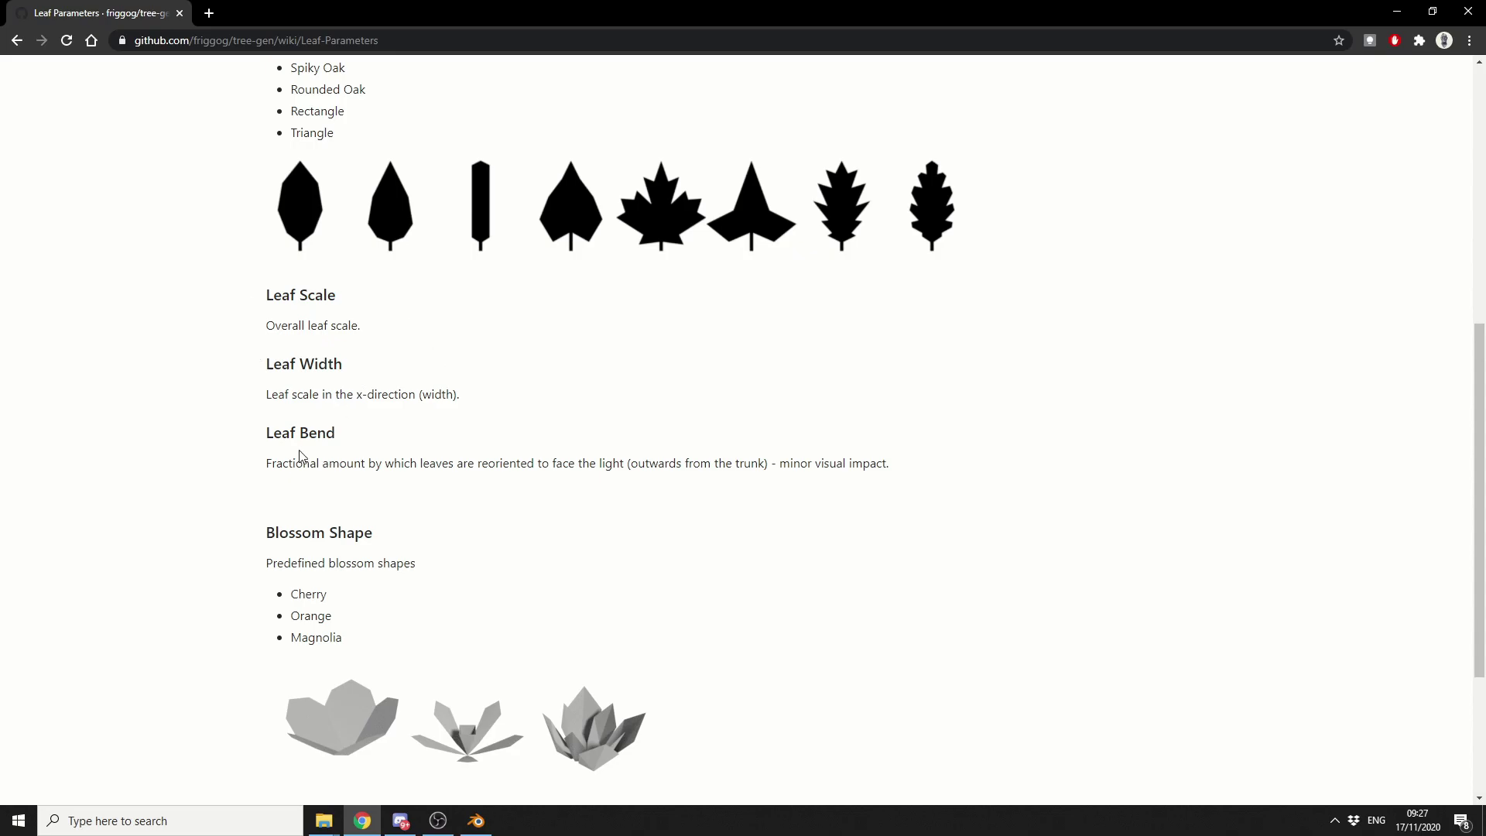
scroll(468, 577, "down", 3)
scroll(886, 531, "up", 10)
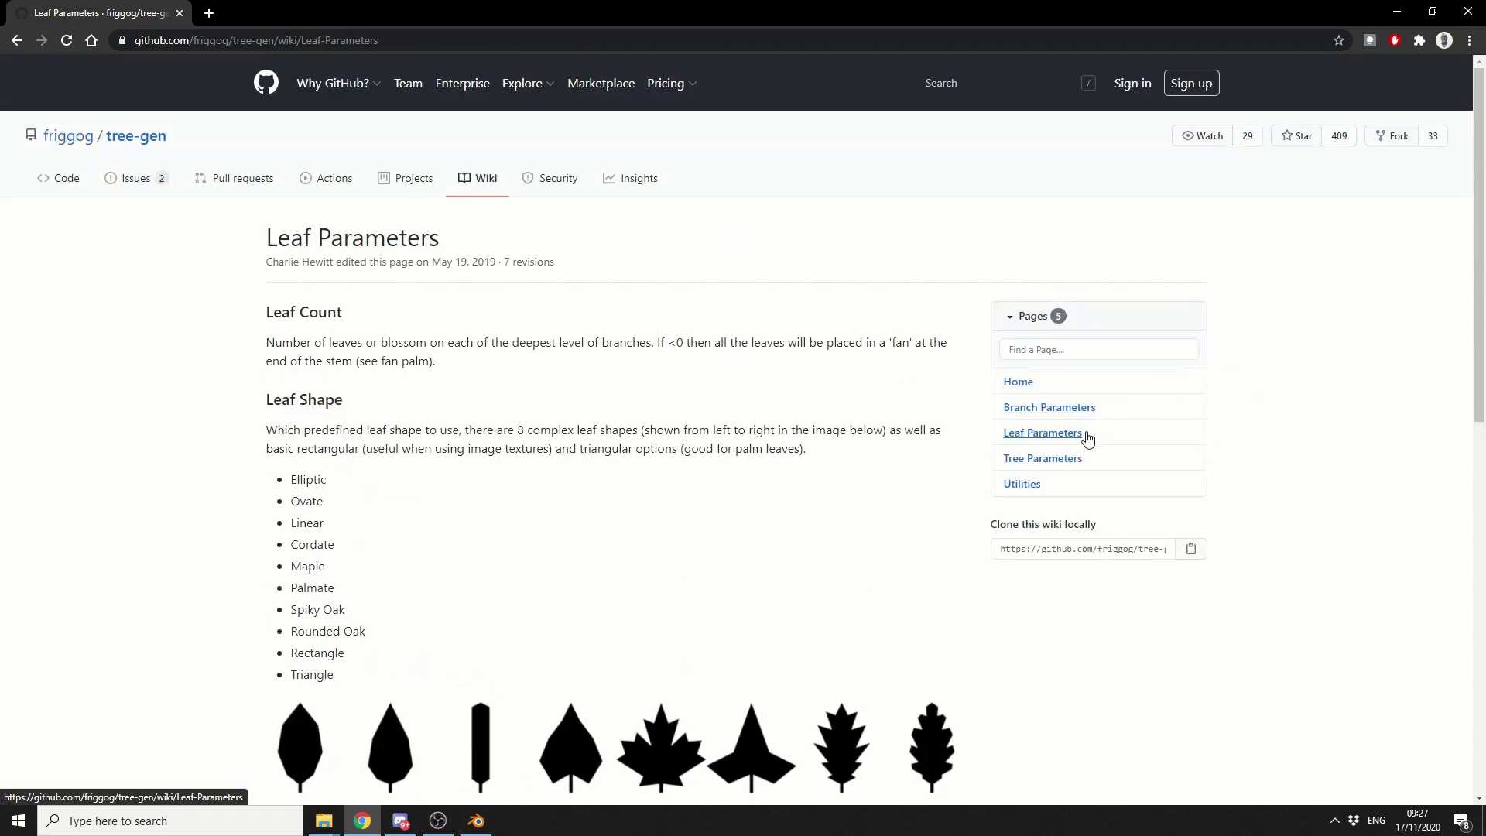
Read the Branch Parameters wiki page, then return to Blender.
left_click(1050, 407)
scroll(817, 447, "down", 3)
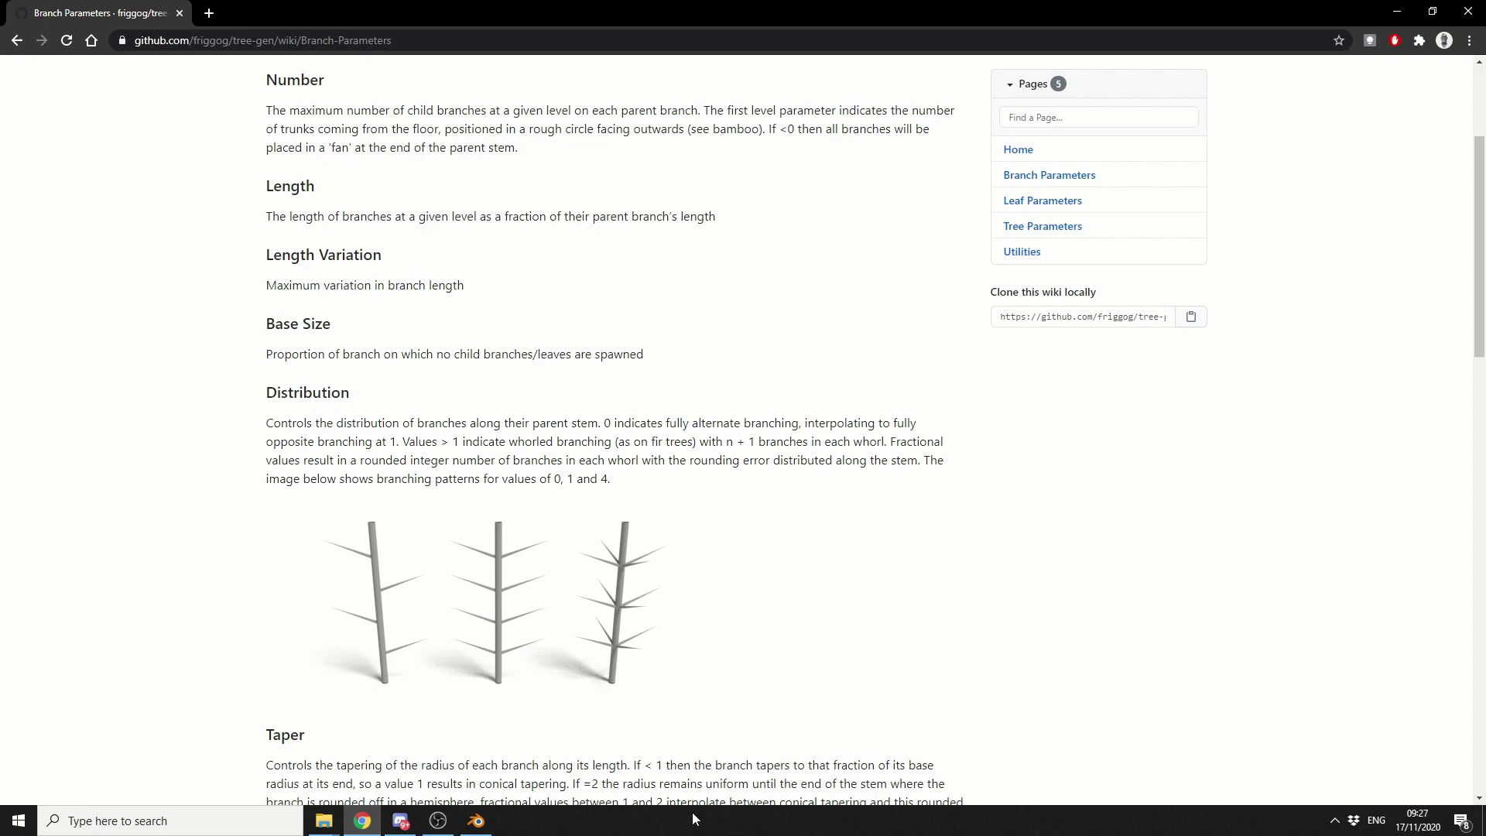
left_click(476, 821)
scroll(542, 491, "down", 4)
scroll(544, 496, "down", 4)
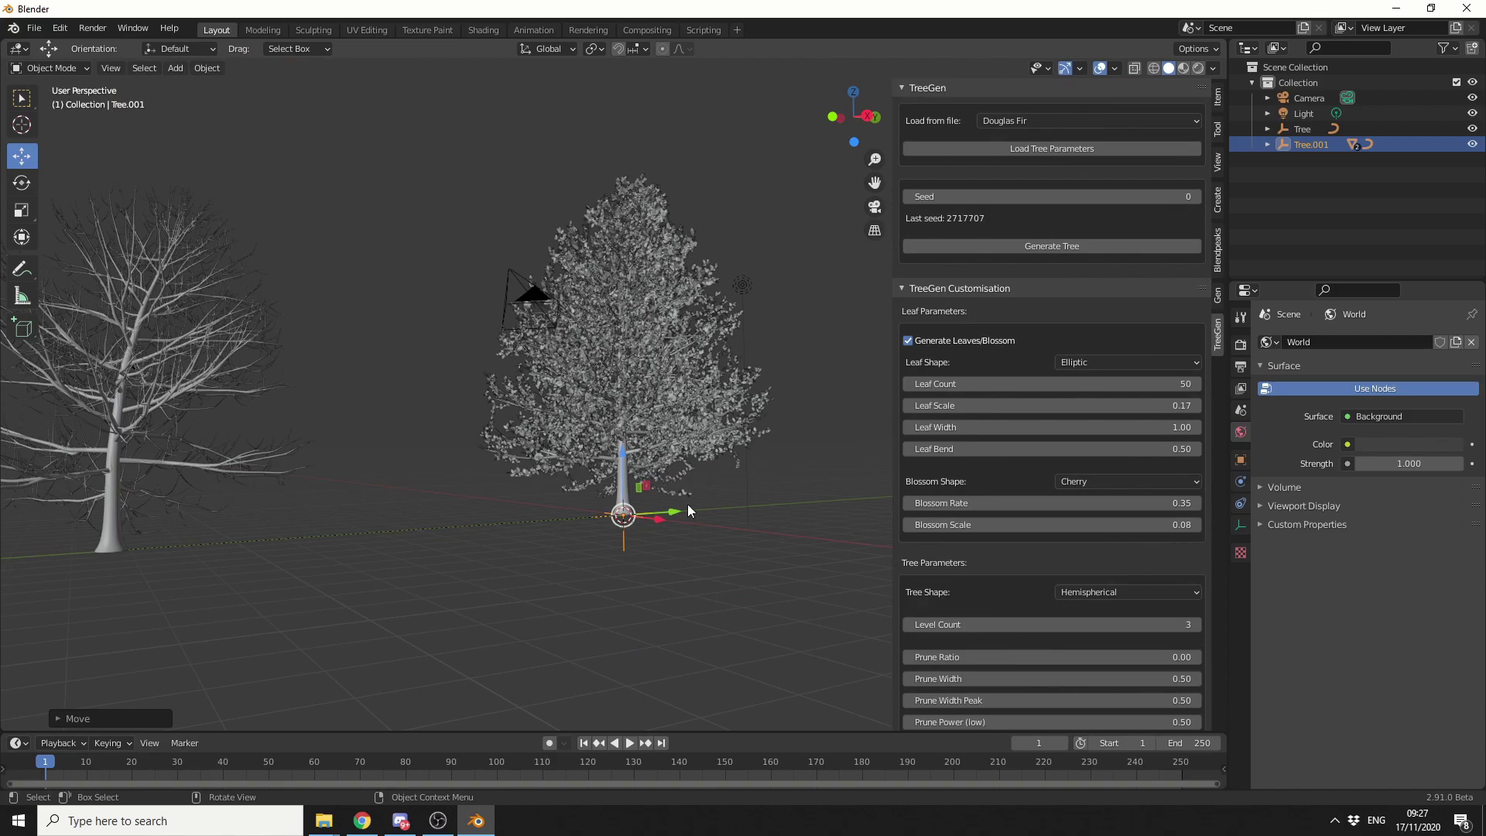
Load the Palm preset and generate Tree.002 (seed 935187) beside the other two trees.
middle_click_drag(687, 504, 706, 467)
scroll(1028, 114, "down", 1, "ctrl")
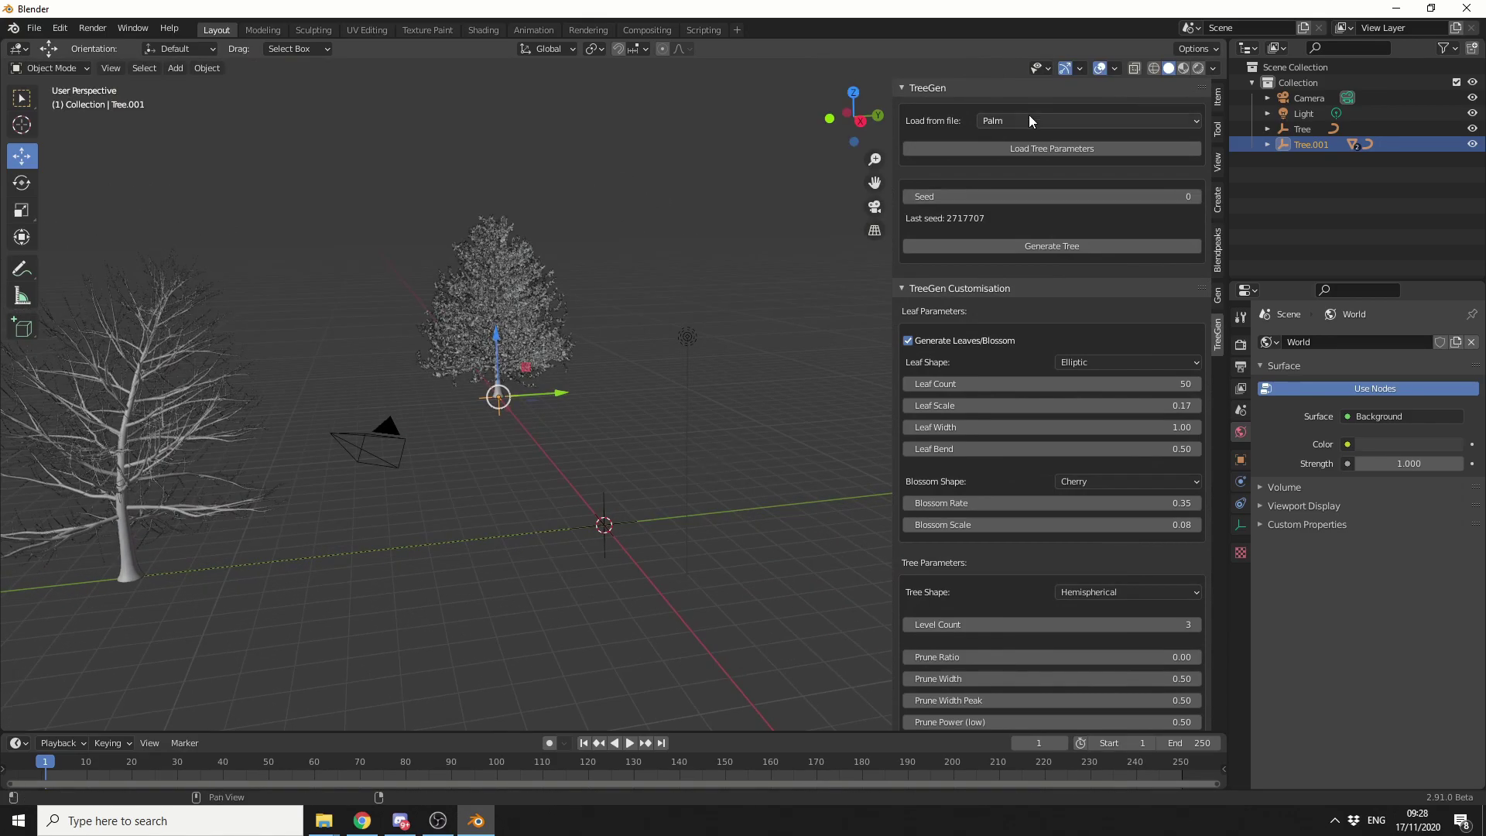
left_click(1082, 148)
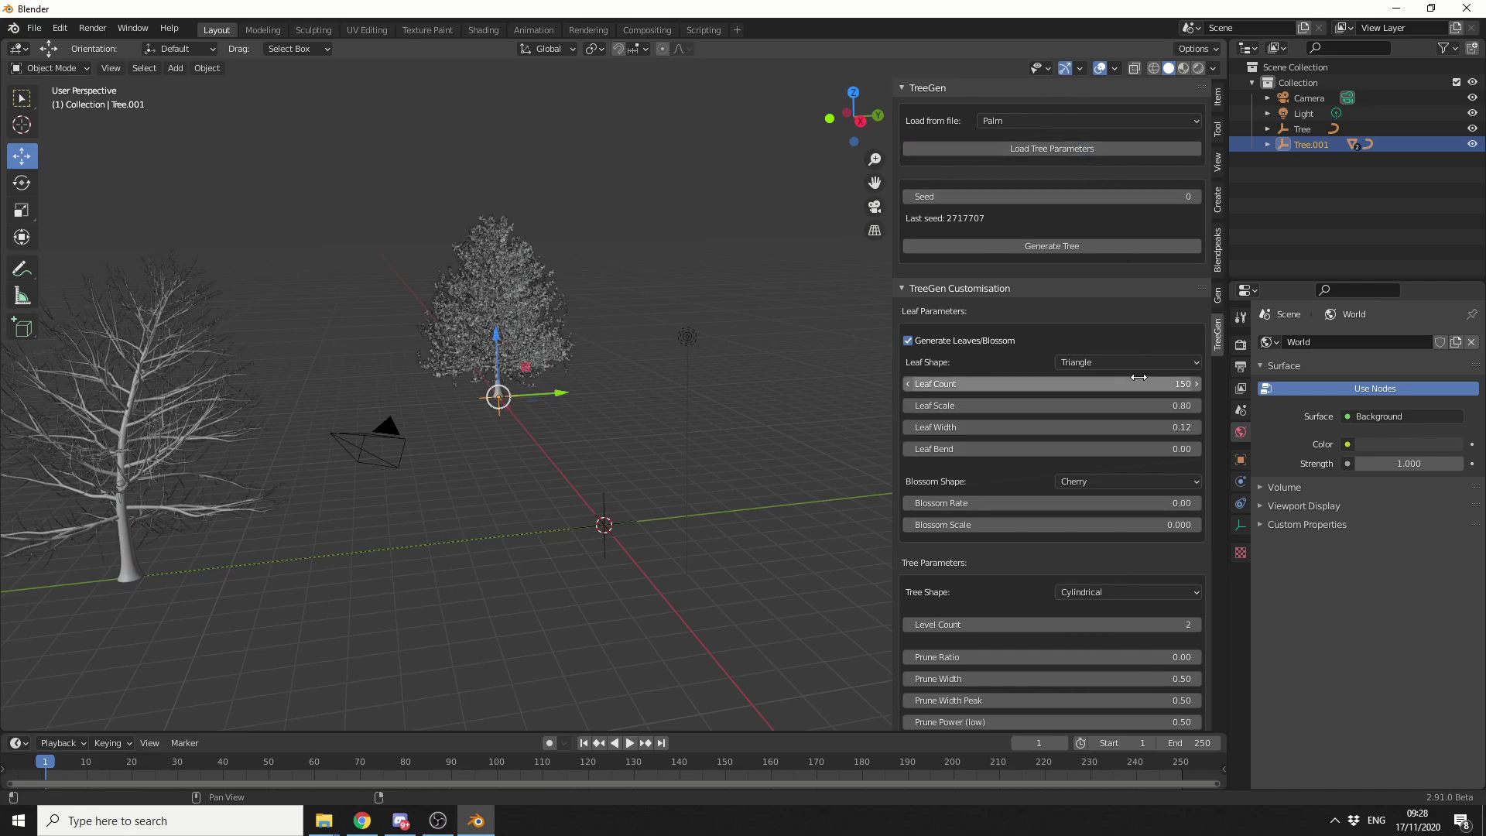
left_click(1064, 249)
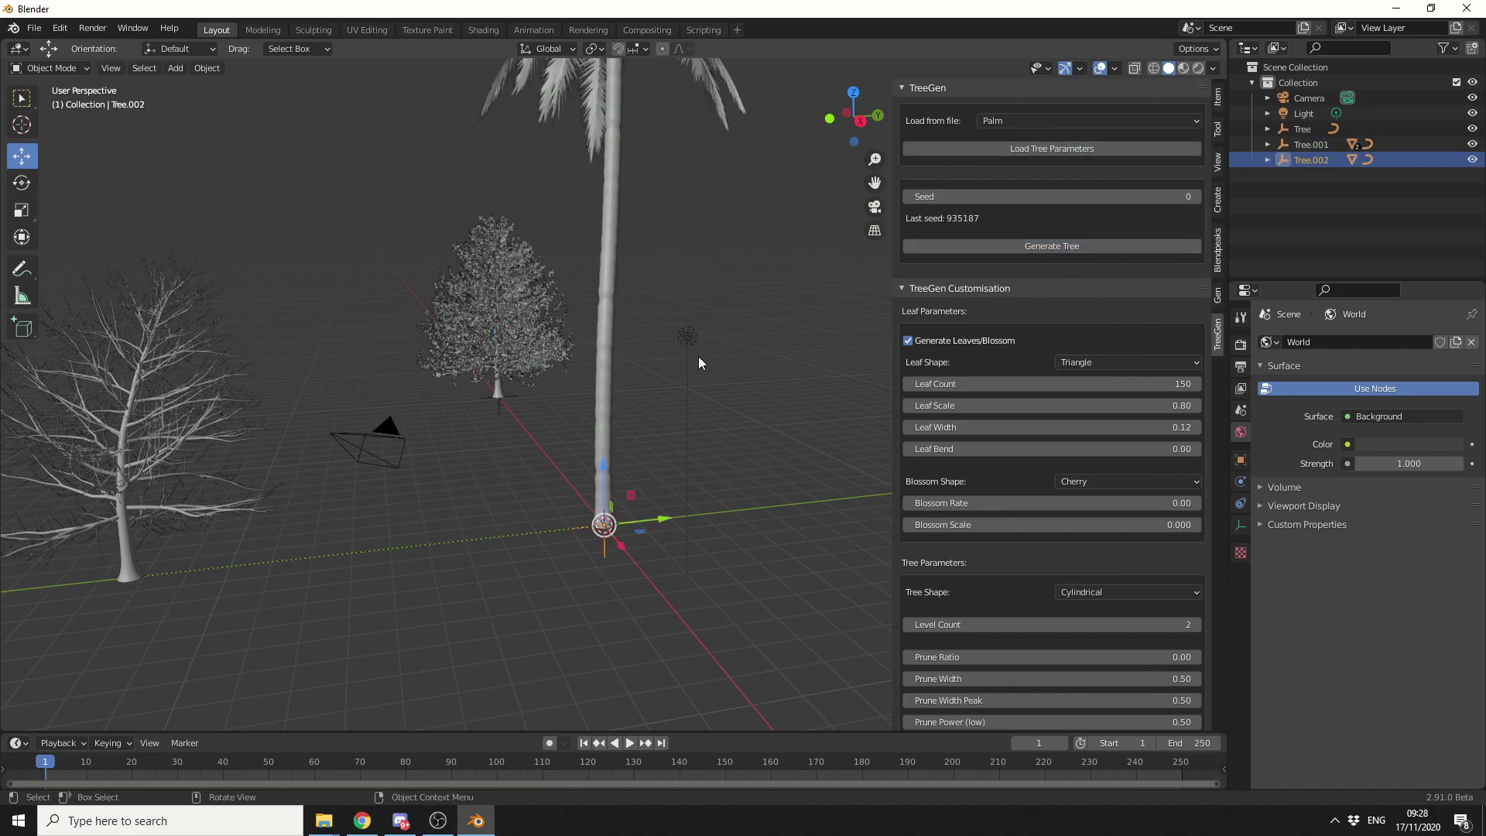
middle_click_drag(699, 362, 715, 444)
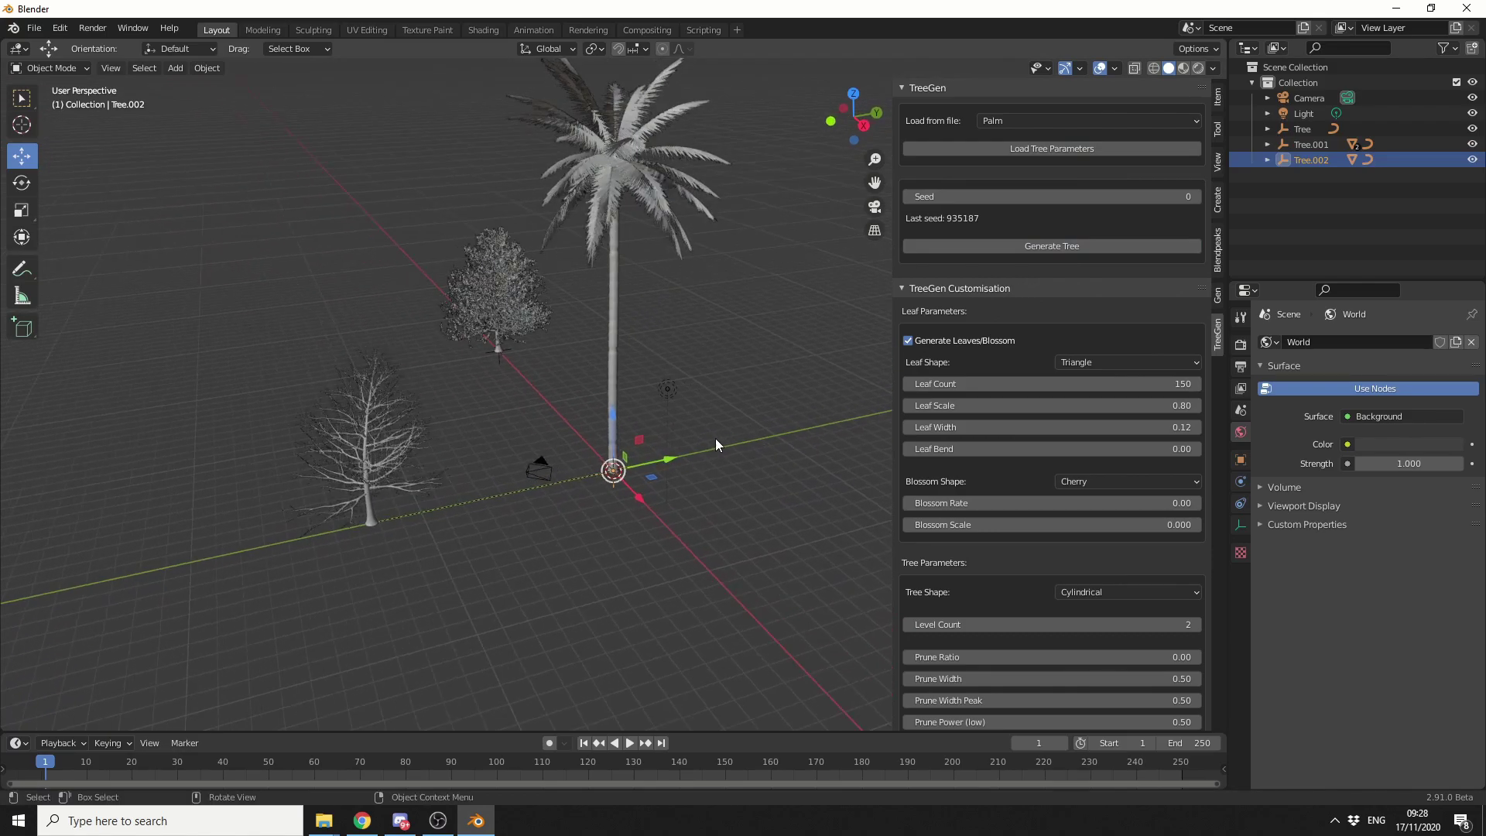